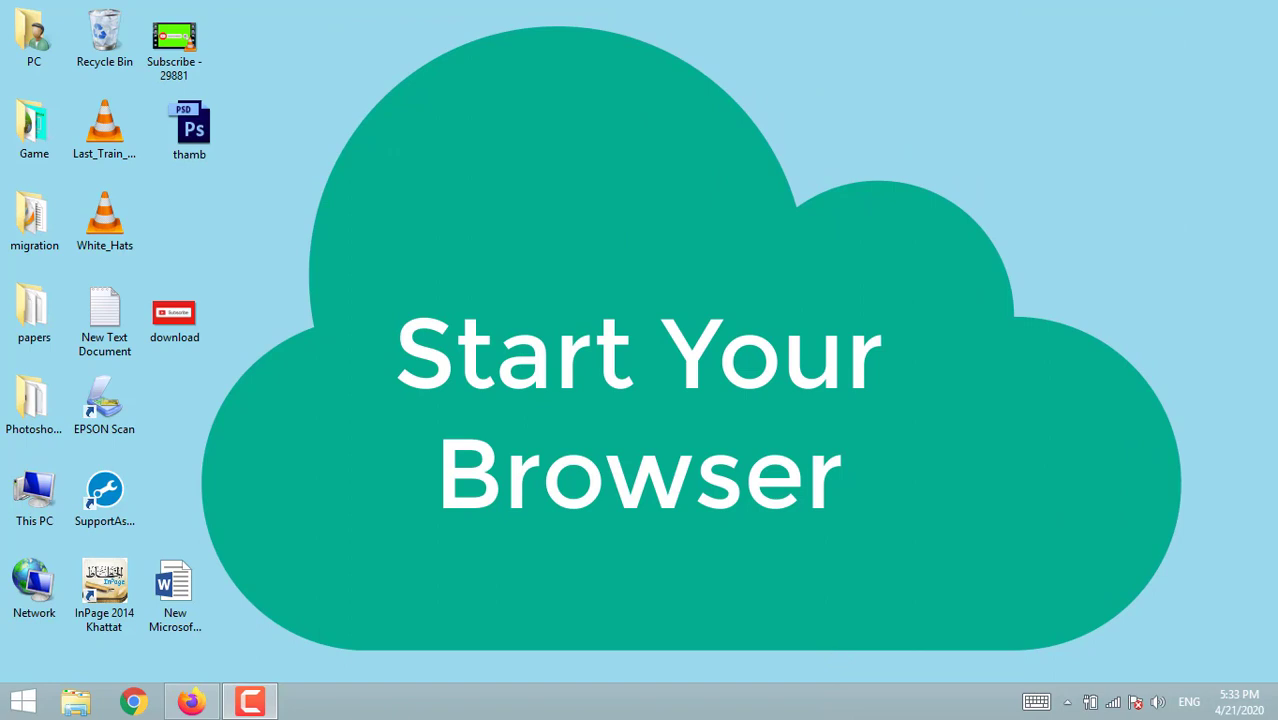
Step: Show the preview of the minimized Firefox window from its taskbar icon
mouse_move(193, 707)
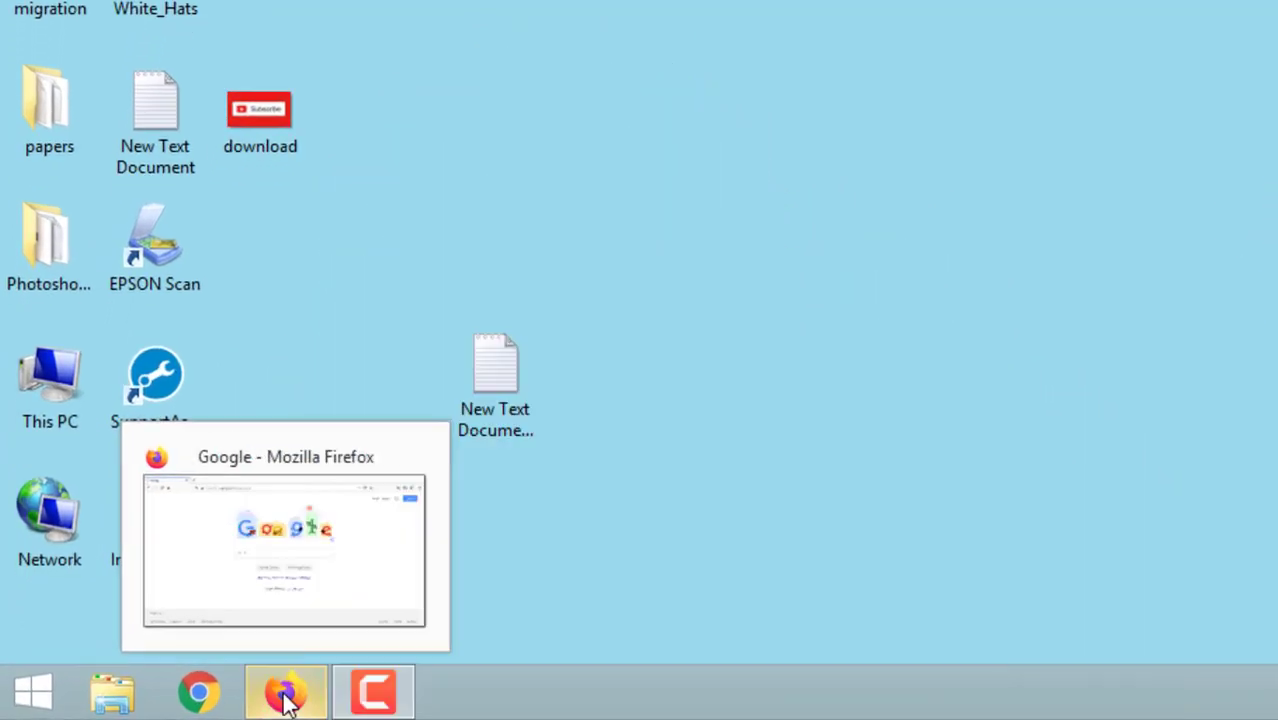
Step: Restore Firefox and enter 'create gmail account' in the Google search box
click(285, 700)
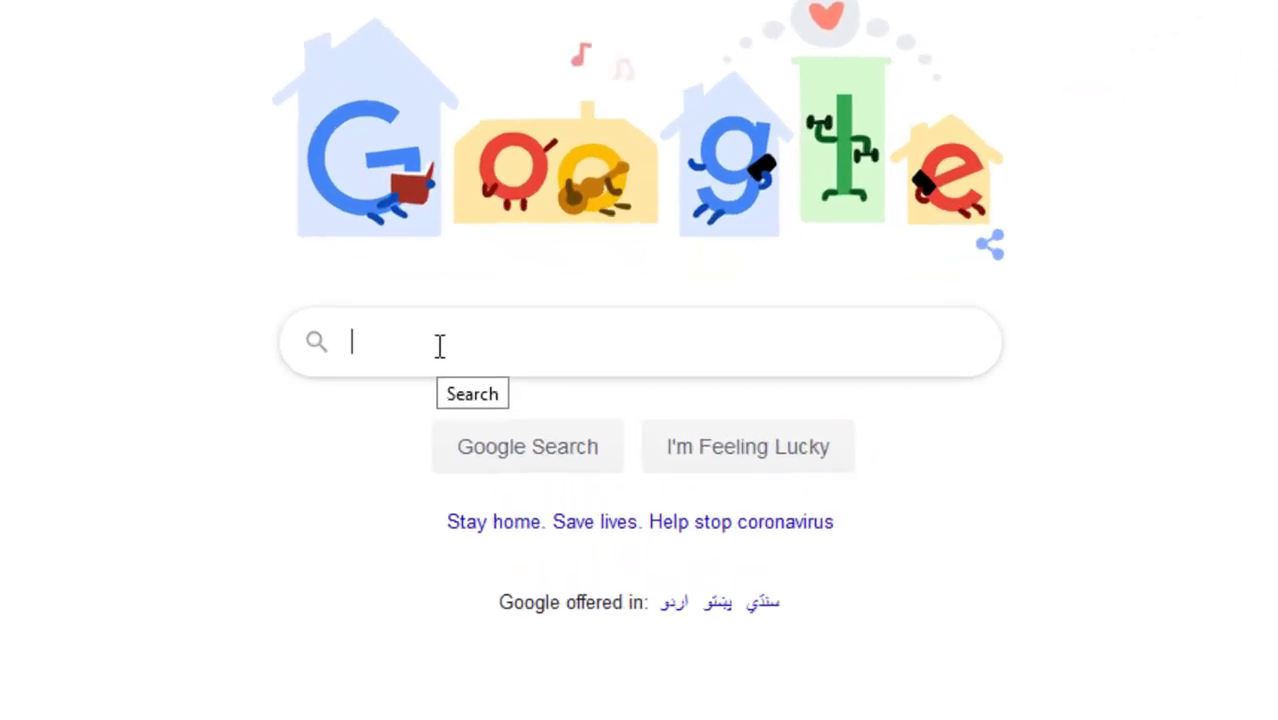
text(cre)
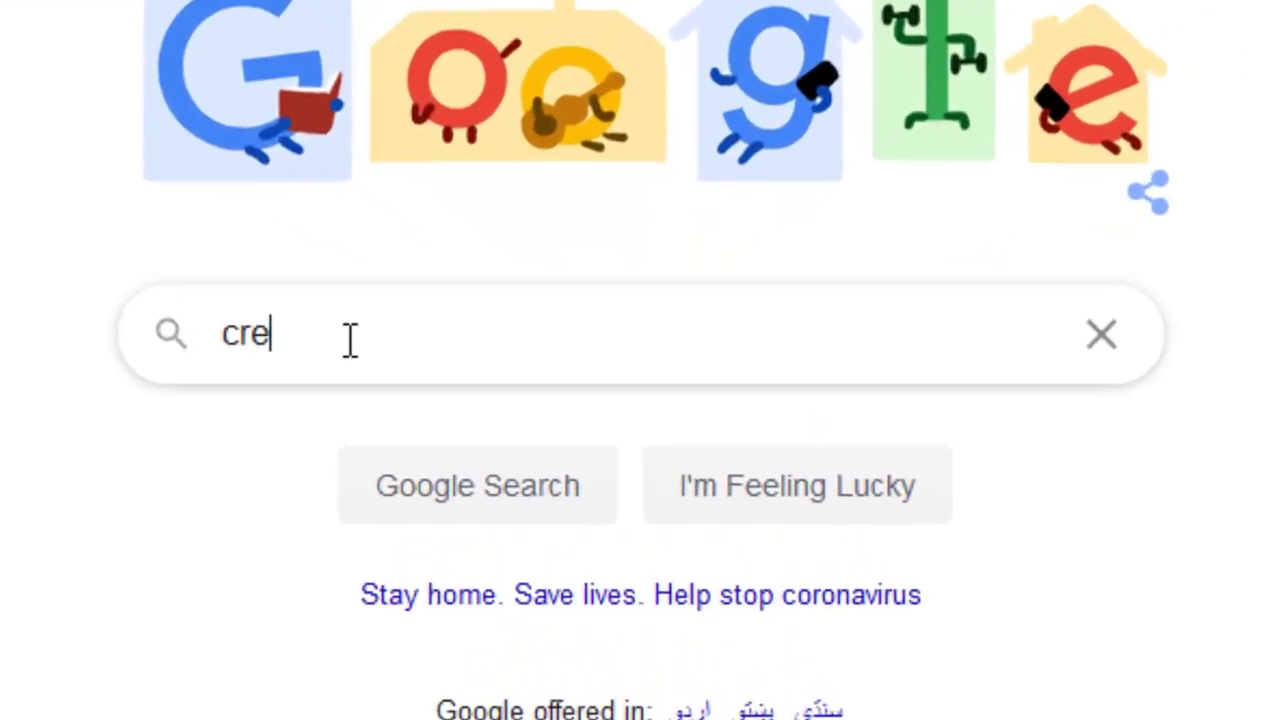
text(ate gm)
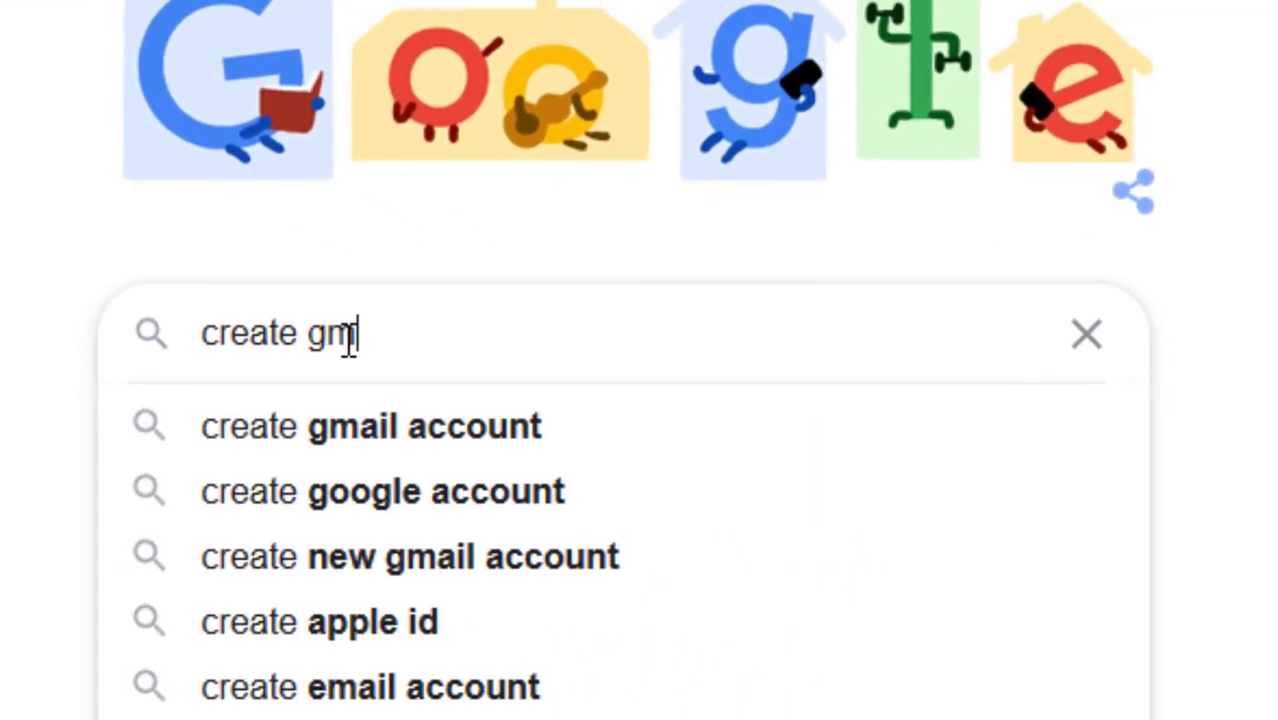
text(ail )
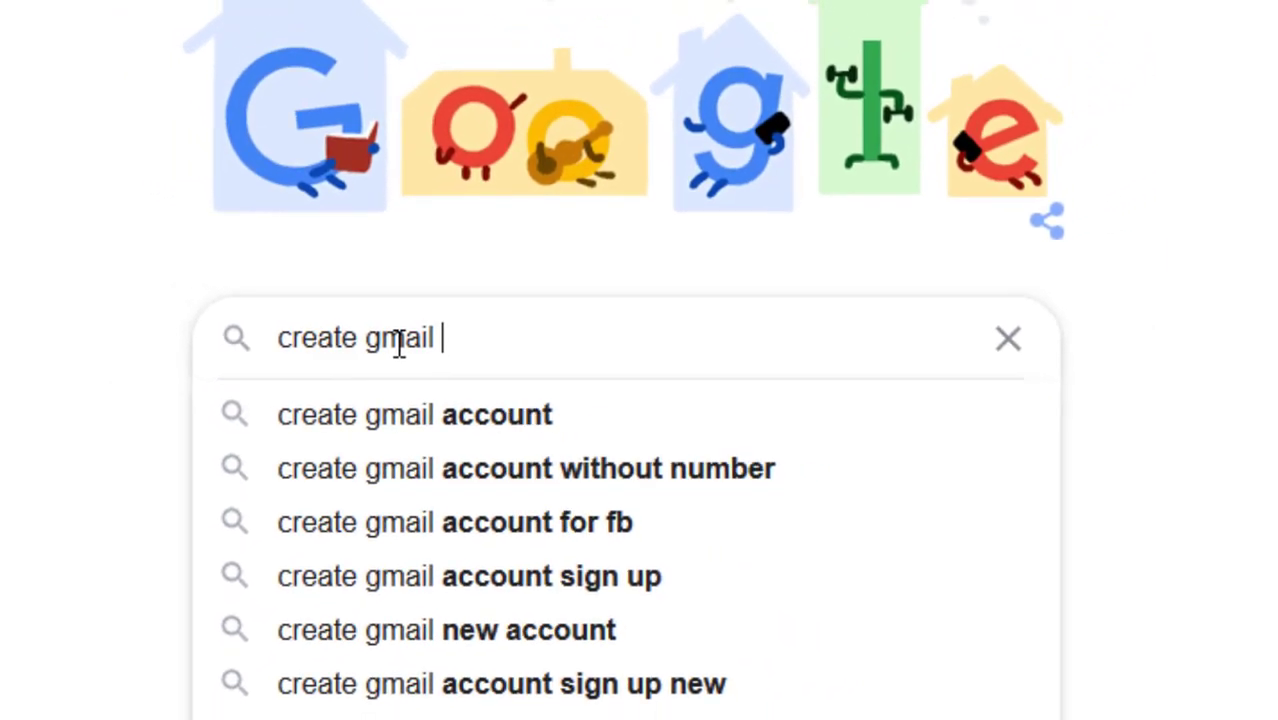
text(accou)
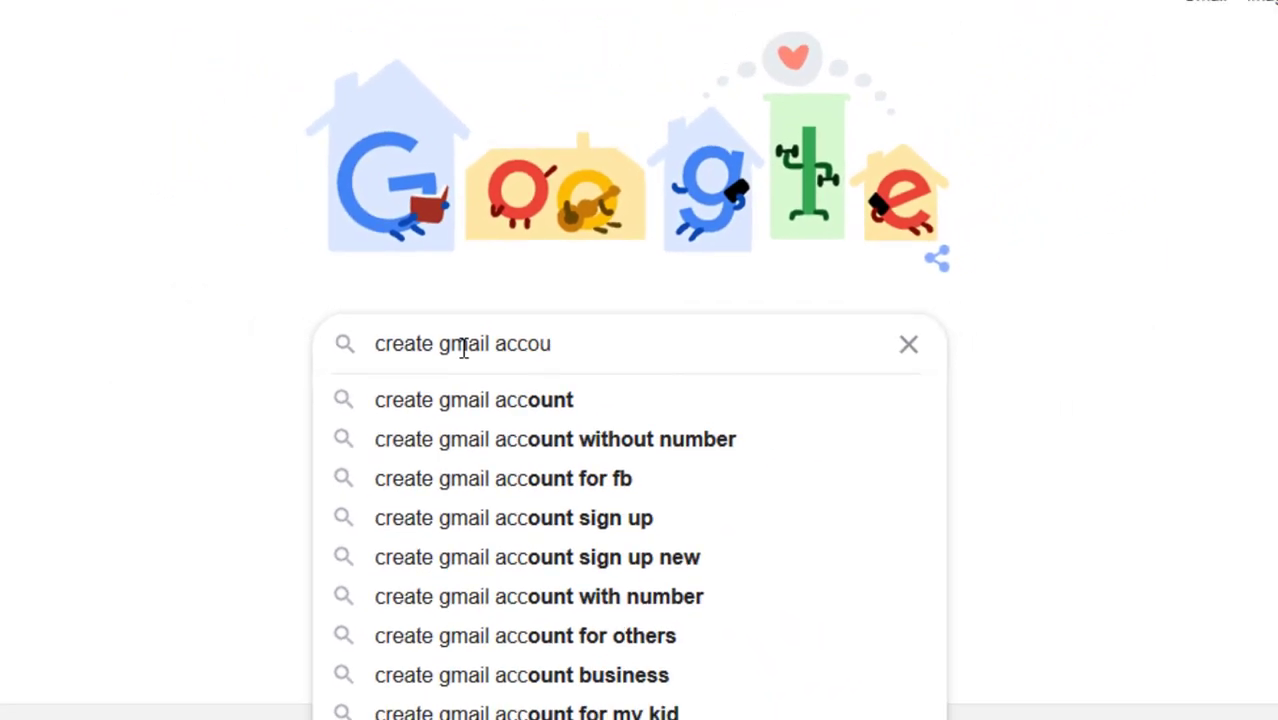
text(nt)
key(Escape)
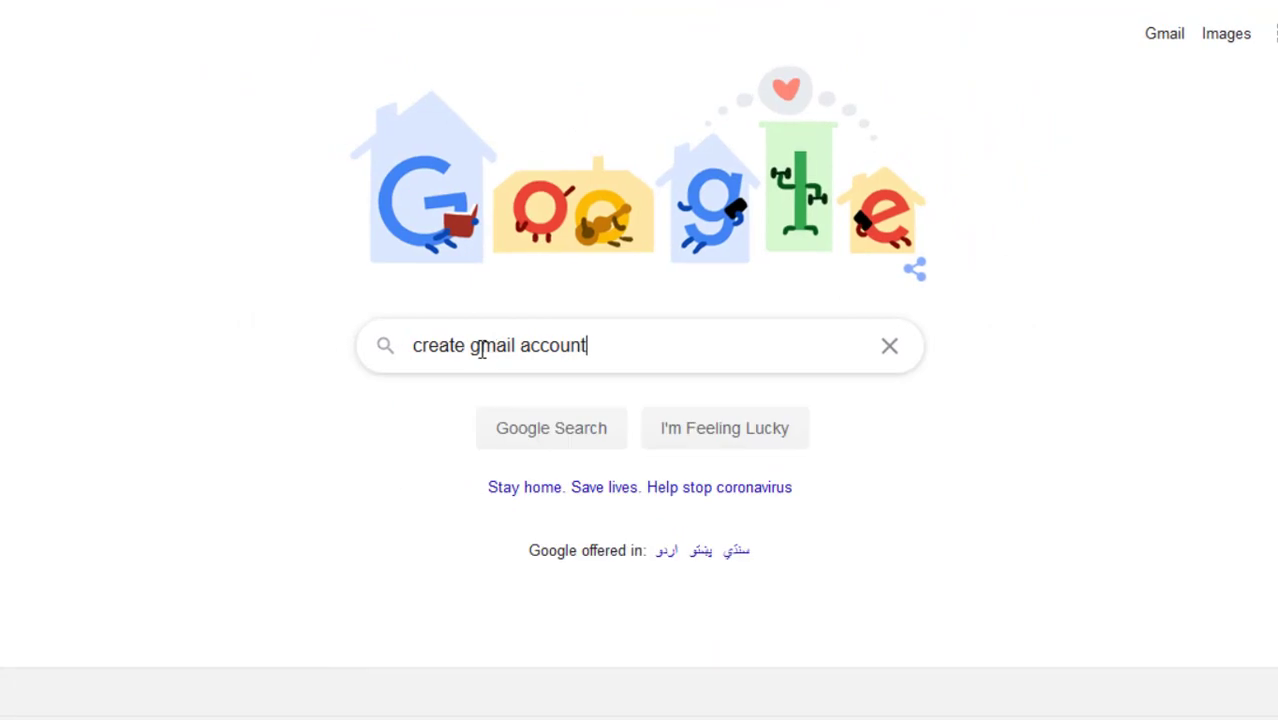
Step: Search, open the 'Create a Gmail account - Gmail Help' article, and start creating an account
key(Return)
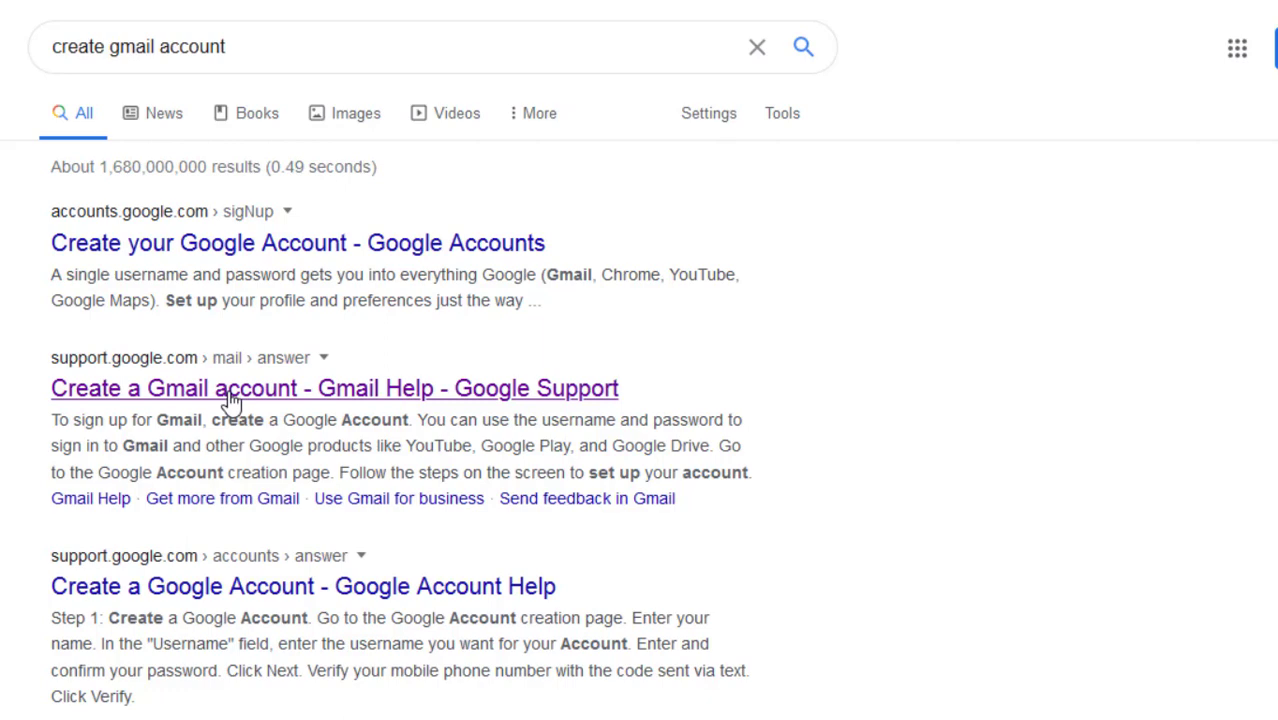
click(229, 393)
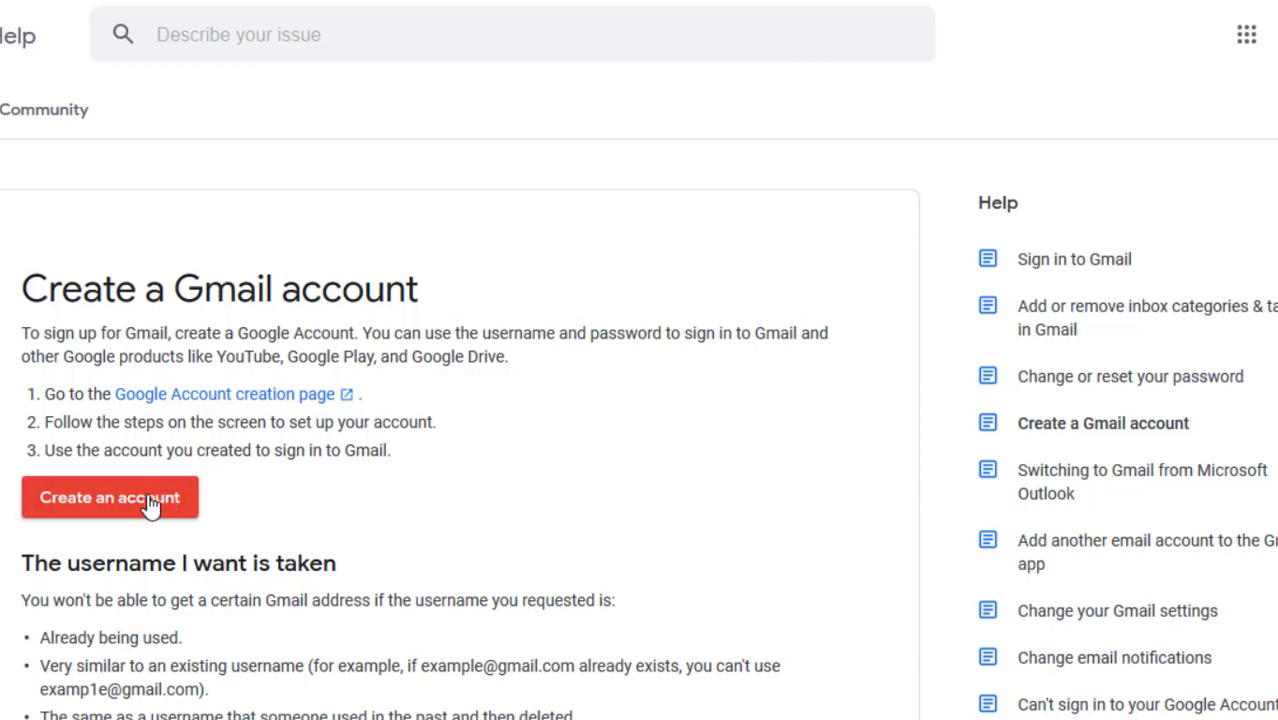
click(150, 503)
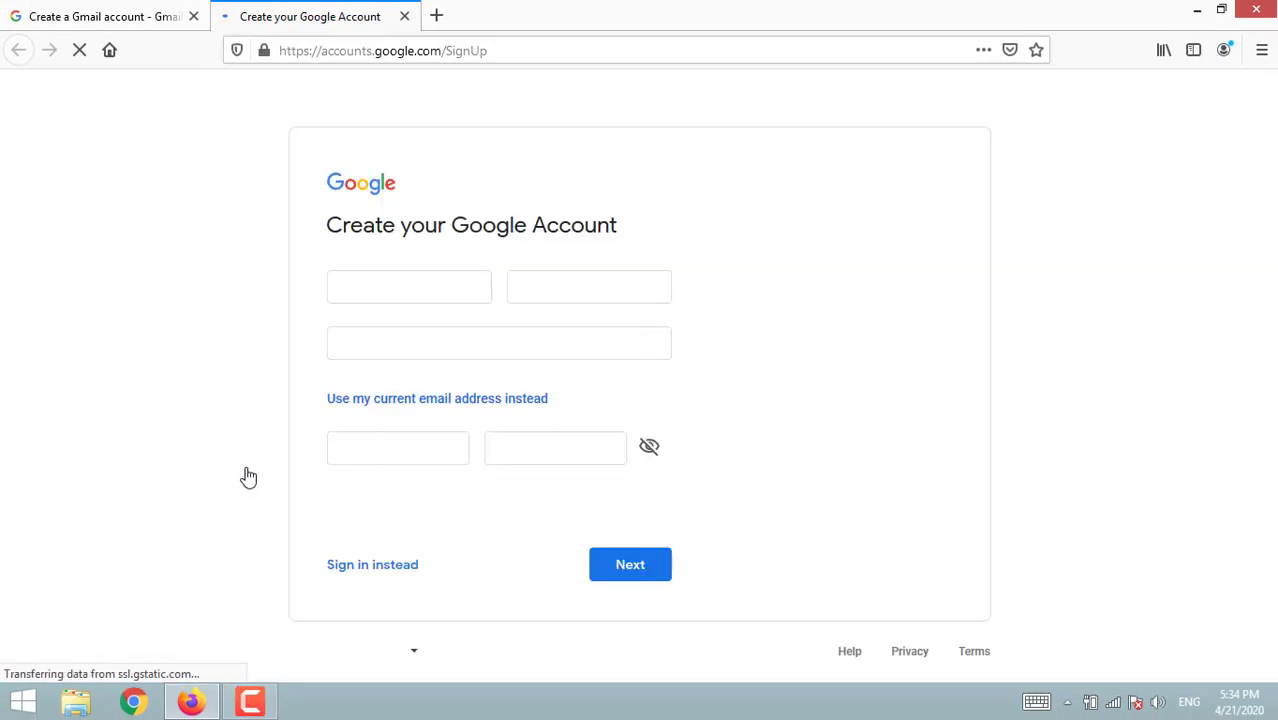
Step: Enter the account holder's first name and last name, correcting the mistyped last name
click(455, 295)
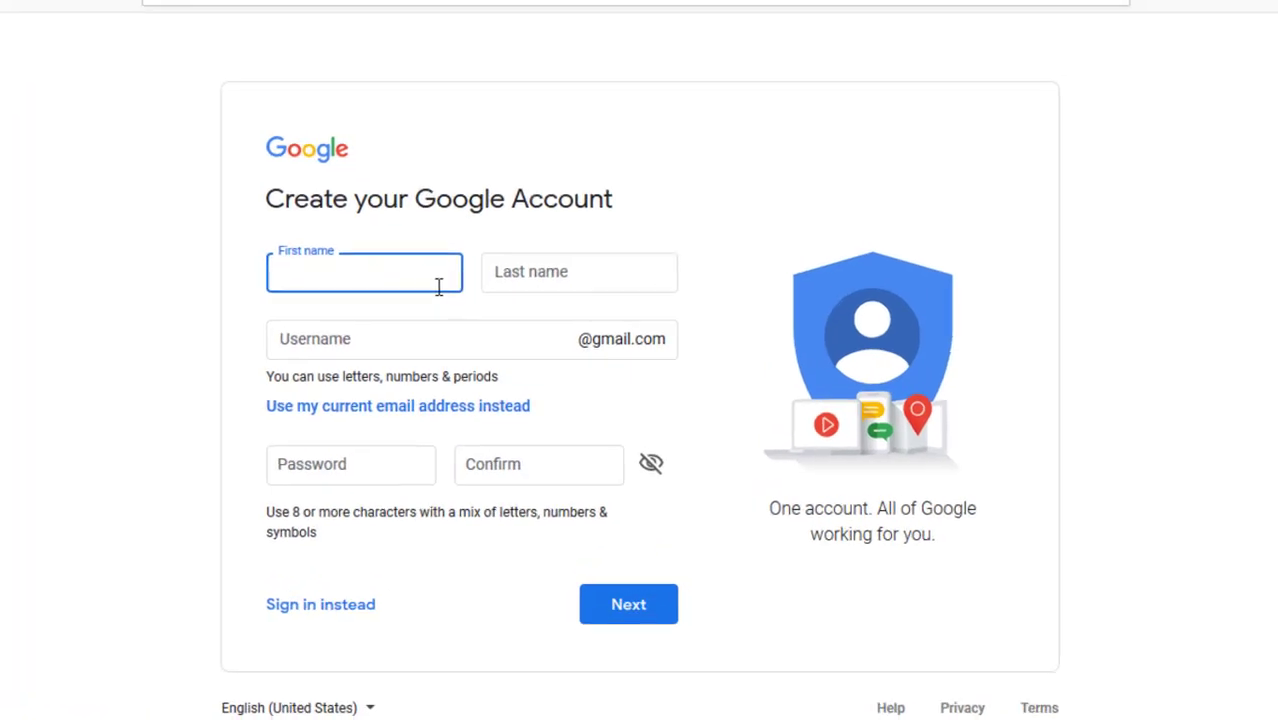
text(samrt)
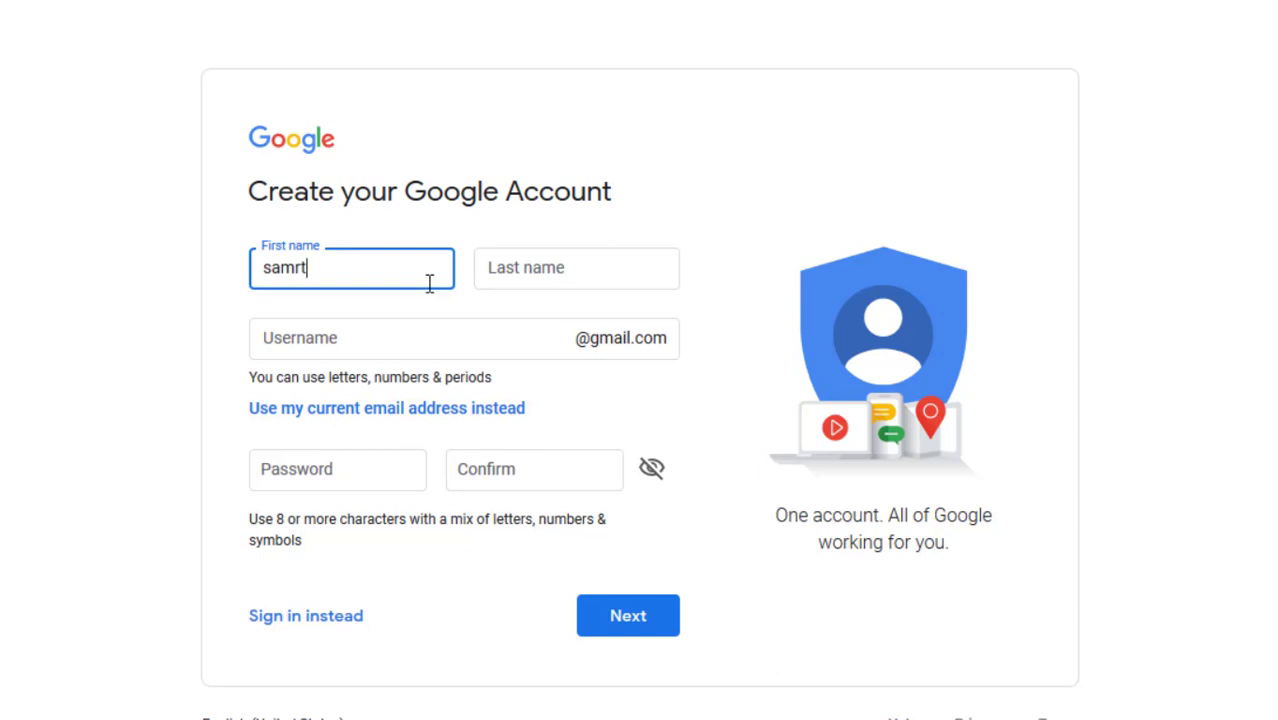
key(Tab)
text(xomp)
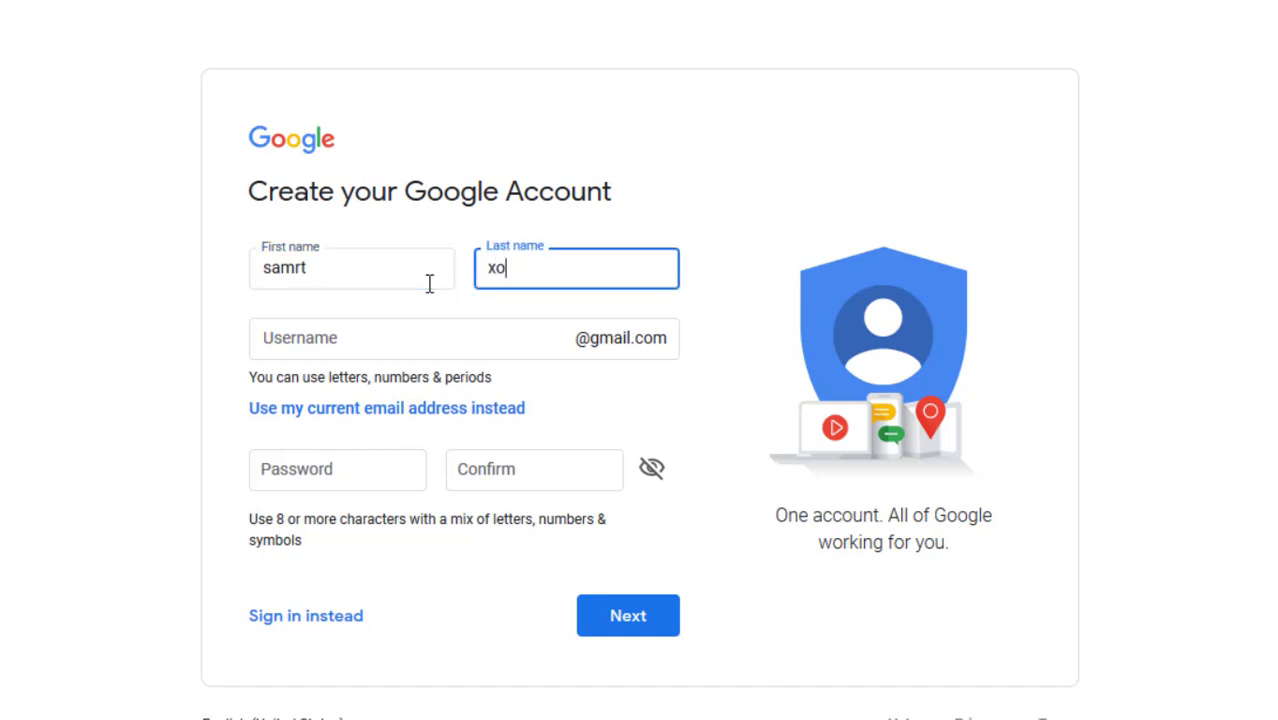
text(uter)
key(BackSpace)
key(BackSpace)
key(BackSpace)
key(BackSpace)
key(BackSpace)
key(BackSpace)
key(BackSpace)
key(BackSpace)
text(computer world)
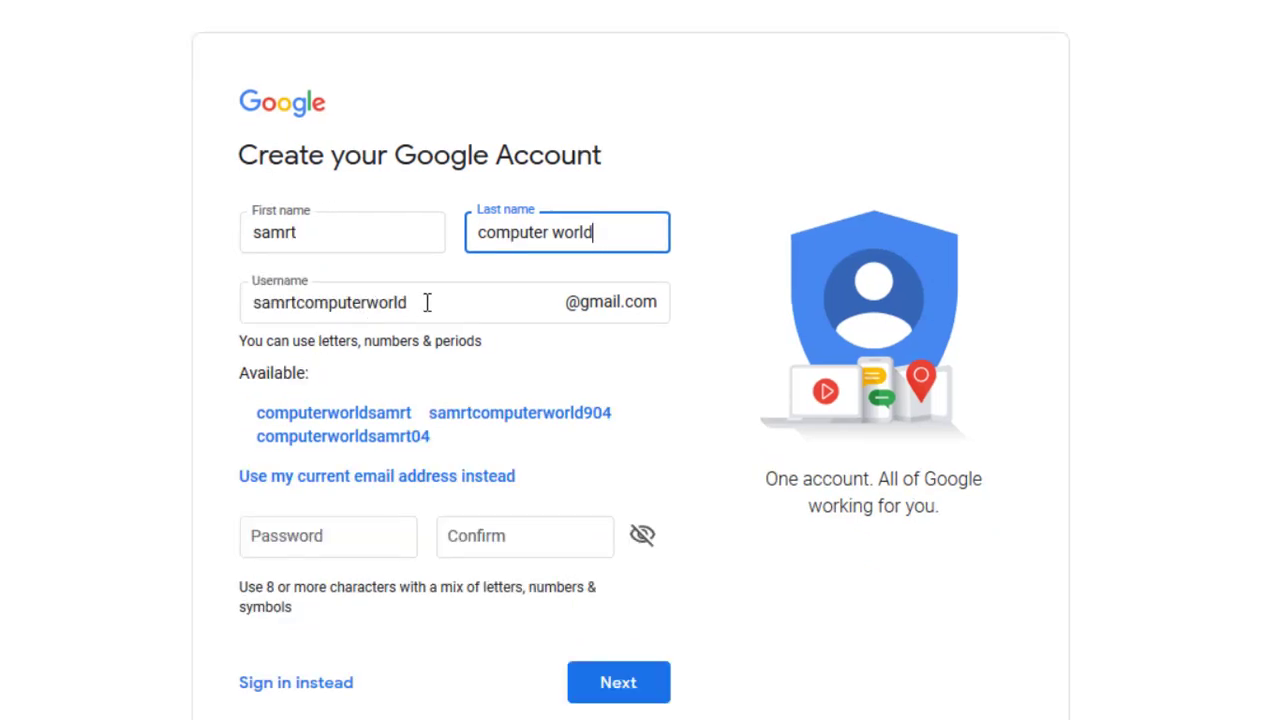
Step: Replace the suggested username with a custom Gmail username of your choice
click(427, 302)
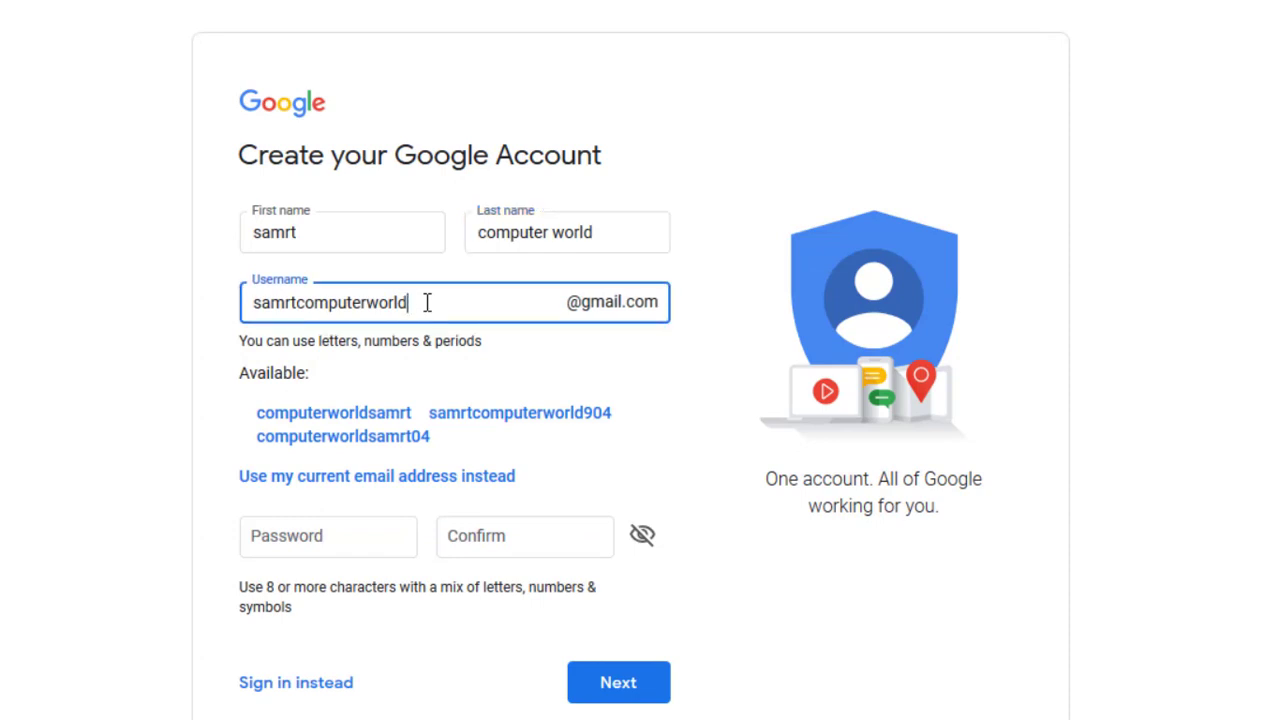
drag(427, 302, 239, 287)
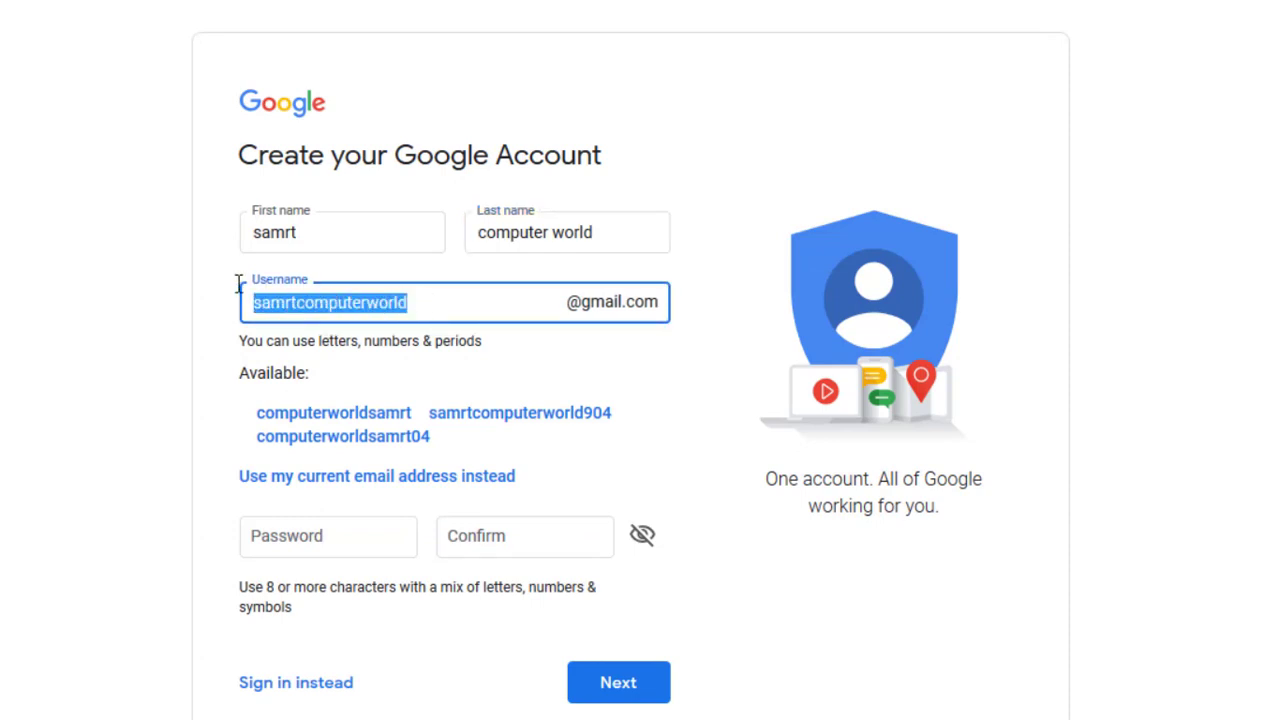
key(BackSpace)
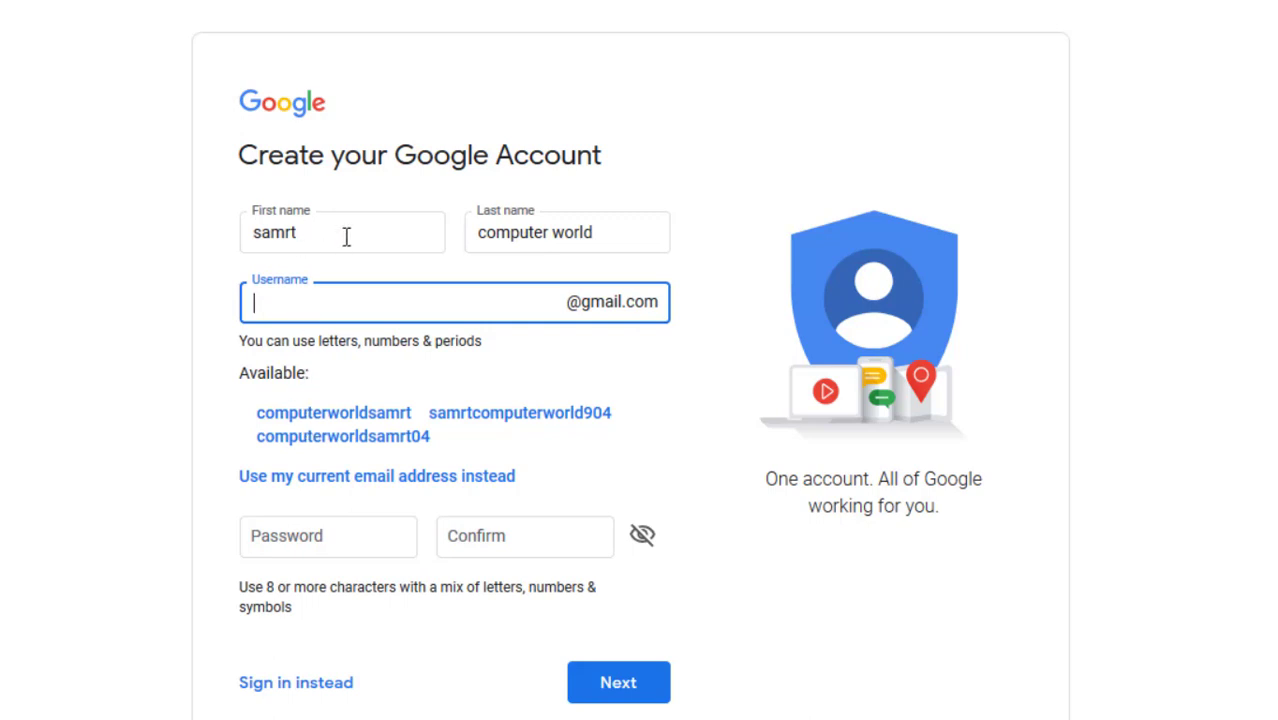
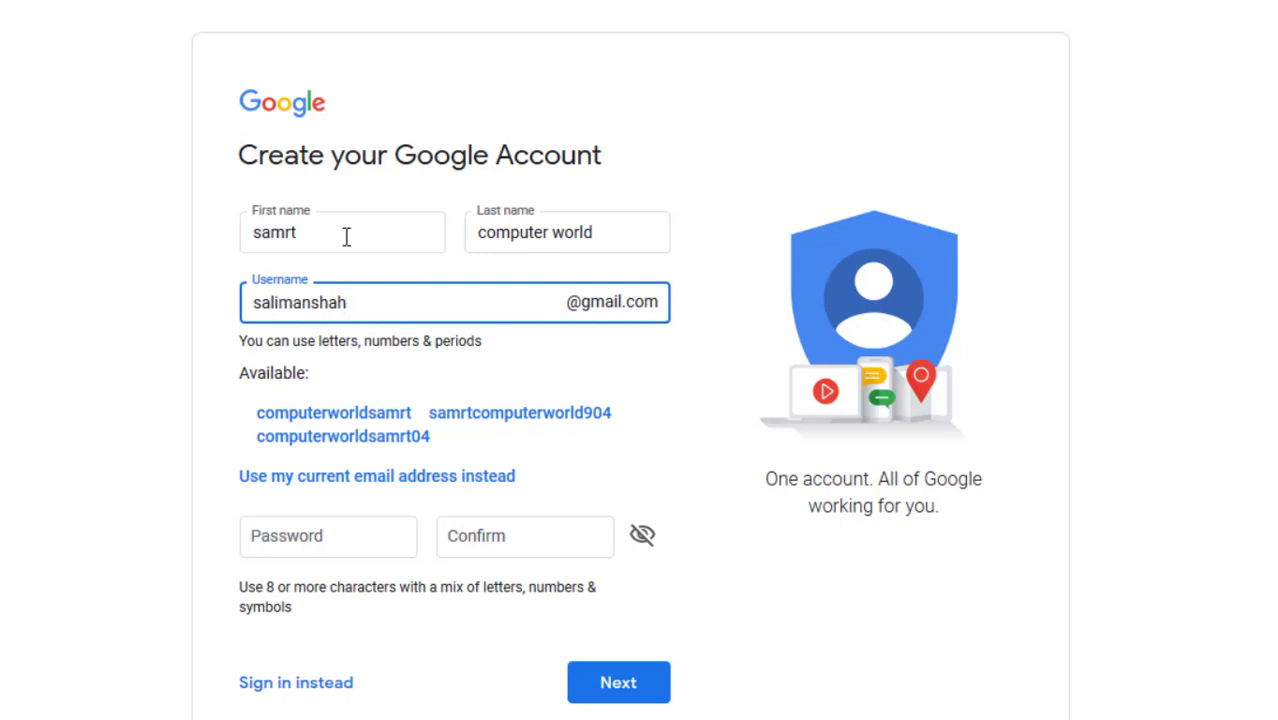
click(319, 535)
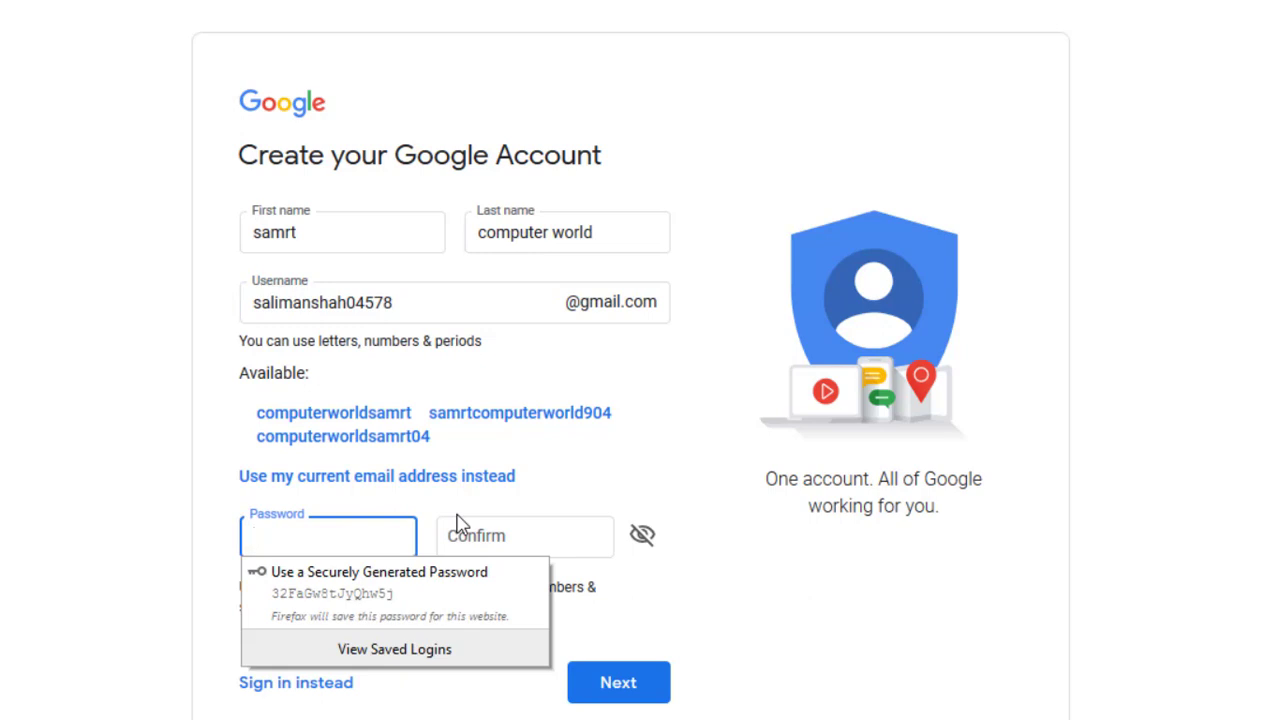
Step: Enter the account password, type it again as confirmation, and submit
text(•••••)
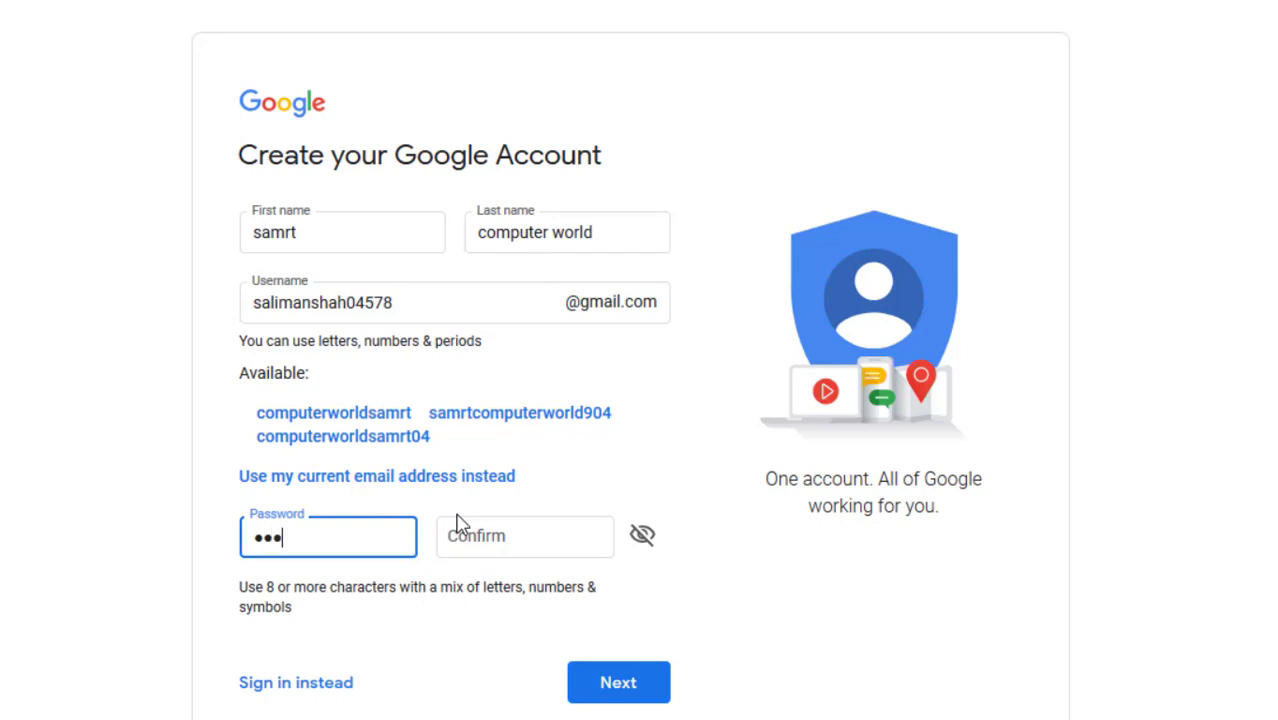
text(••••••)
key(BackSpace)
key(BackSpace)
key(BackSpace)
key(BackSpace)
key(BackSpace)
key(BackSpace)
key(BackSpace)
key(BackSpace)
key(BackSpace)
key(BackSpace)
key(BackSpace)
text(•••••••)
key(BackSpace)
key(BackSpace)
key(BackSpace)
key(BackSpace)
key(BackSpace)
key(BackSpace)
text(•••••••)
click(456, 524)
text(•••••)
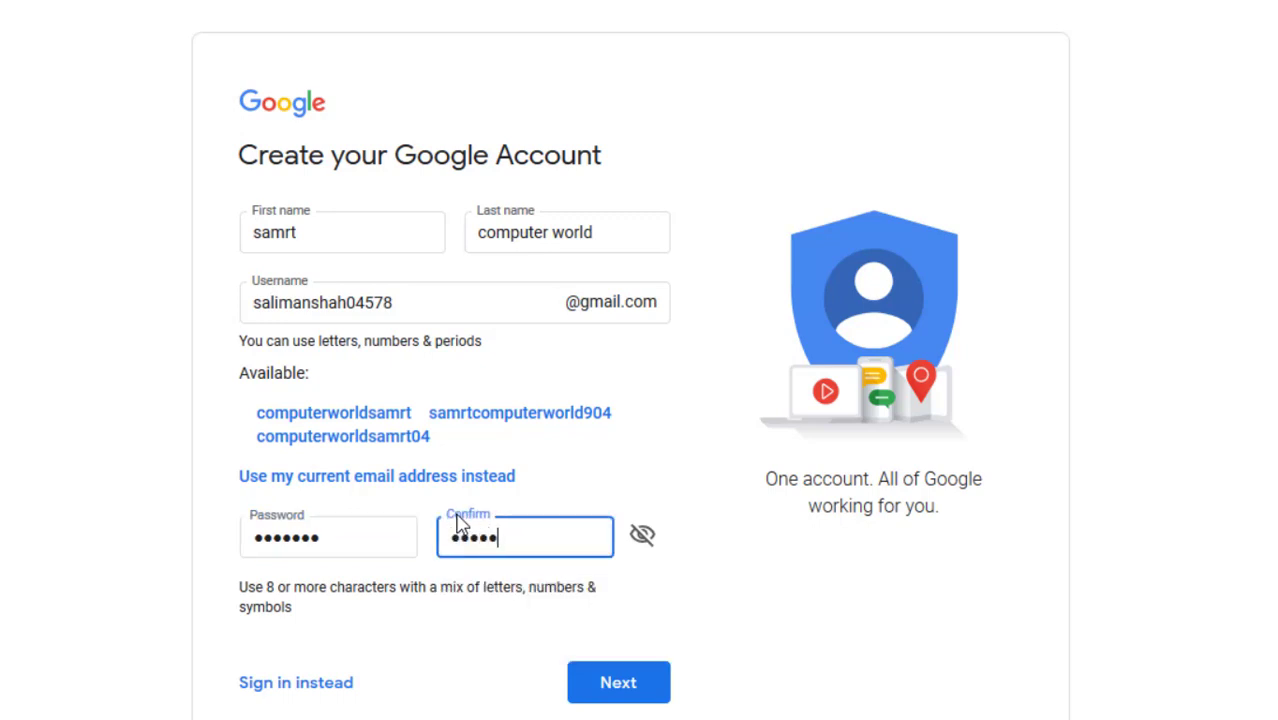
text(••)
click(624, 684)
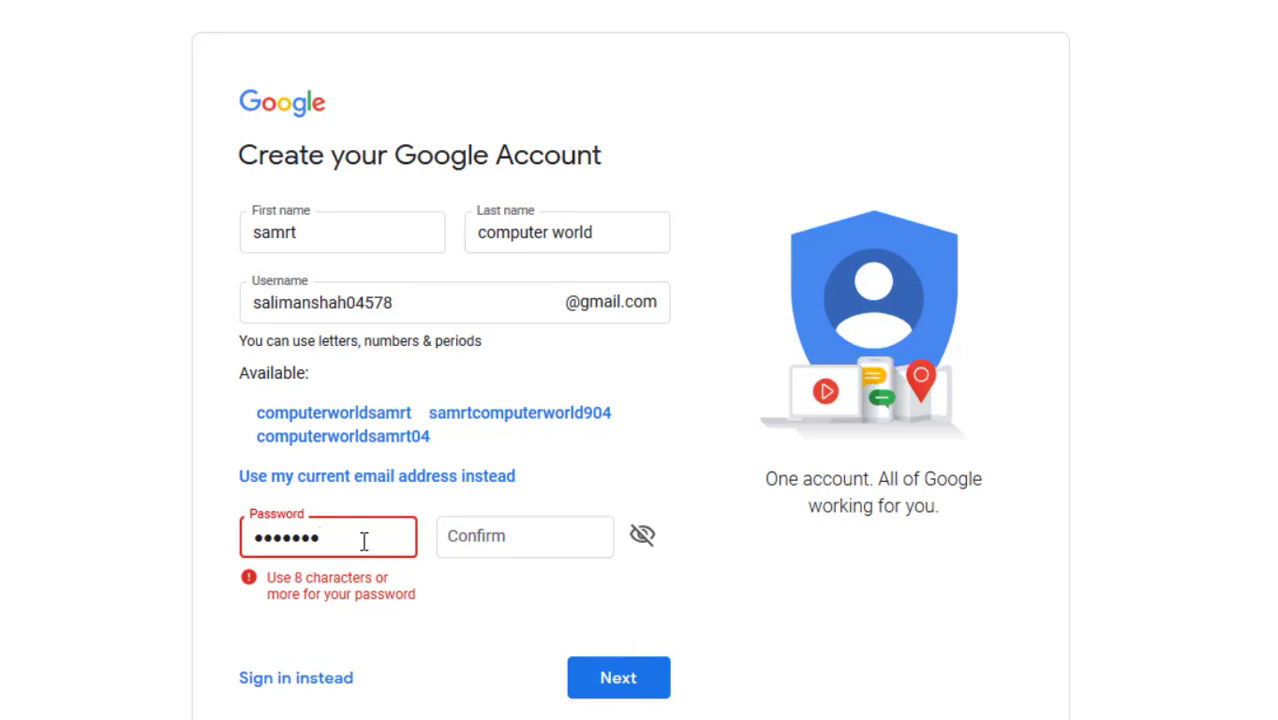
Step: Re-enter the password confirmation and resubmit the name, username and password
click(528, 537)
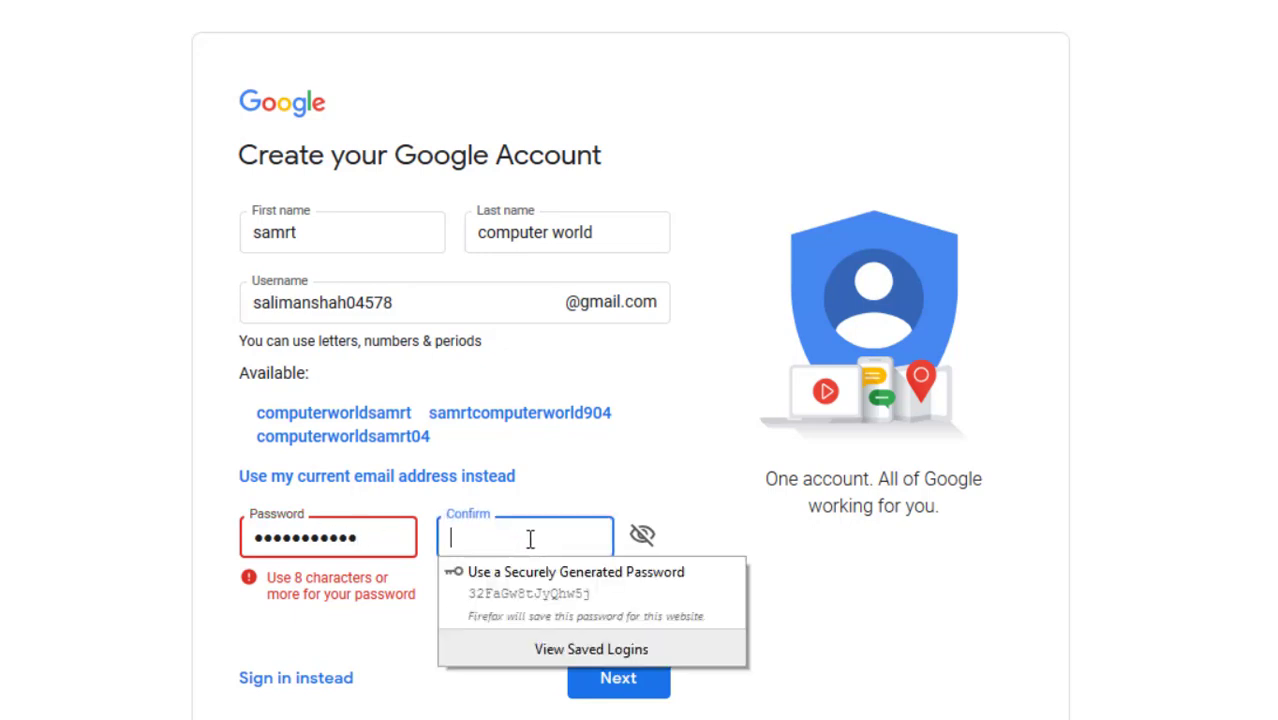
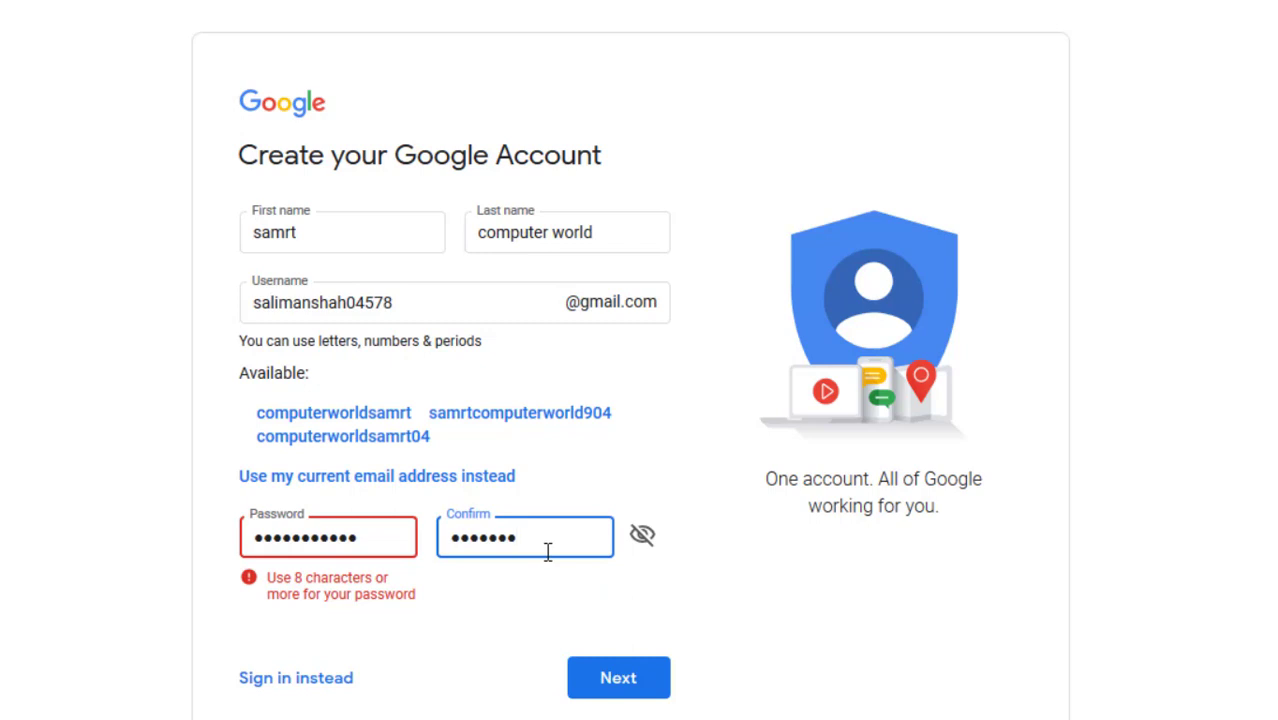
click(632, 662)
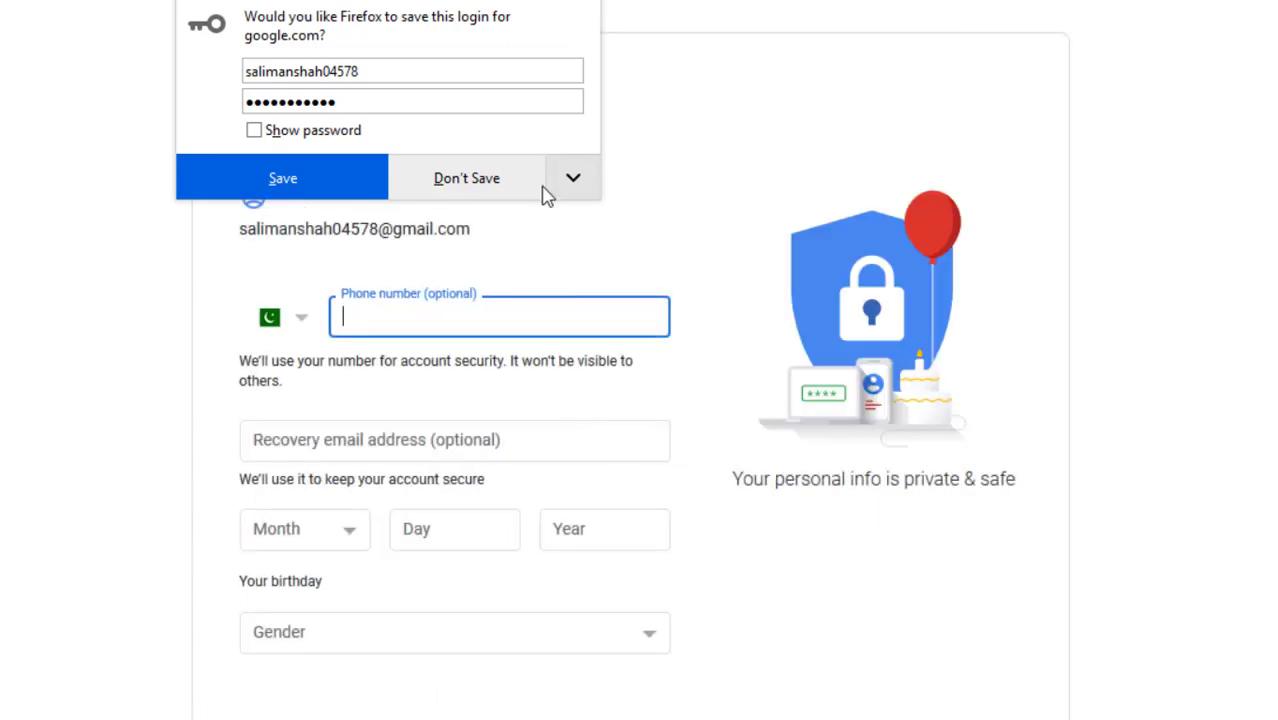
Step: Decline Firefox's save-login prompt, then enter the phone number and the birth month, day and year
click(485, 180)
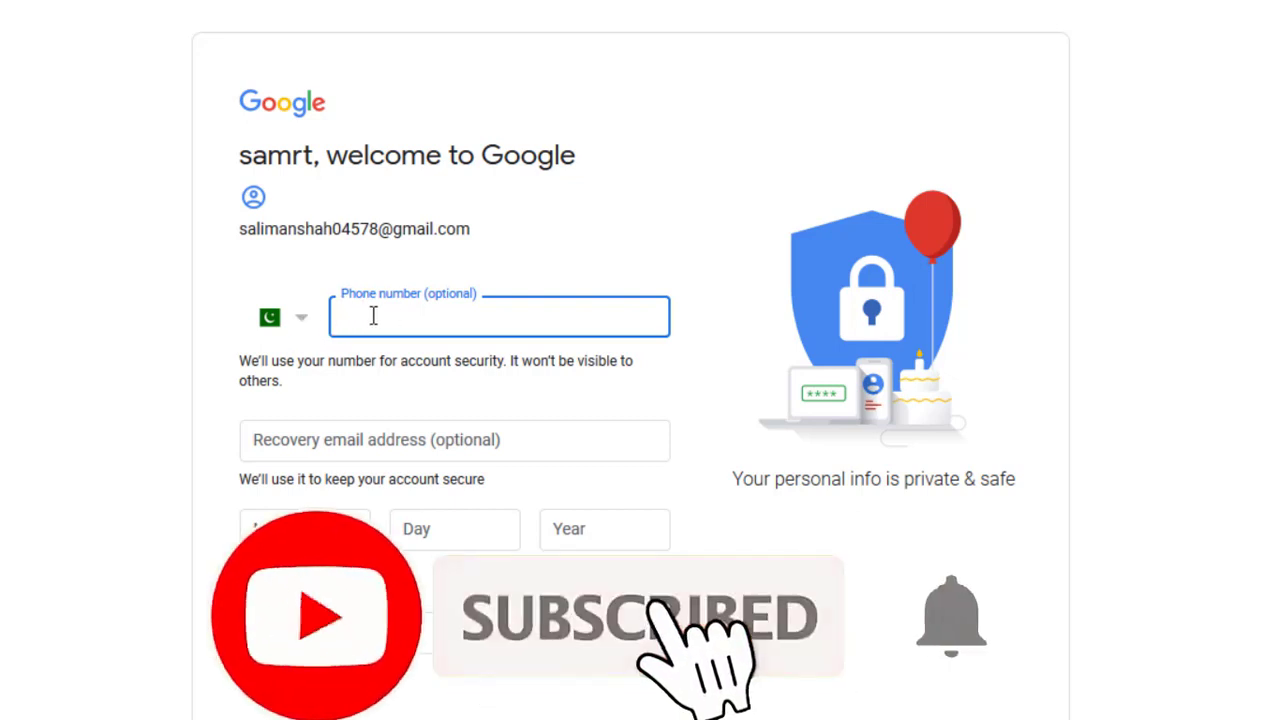
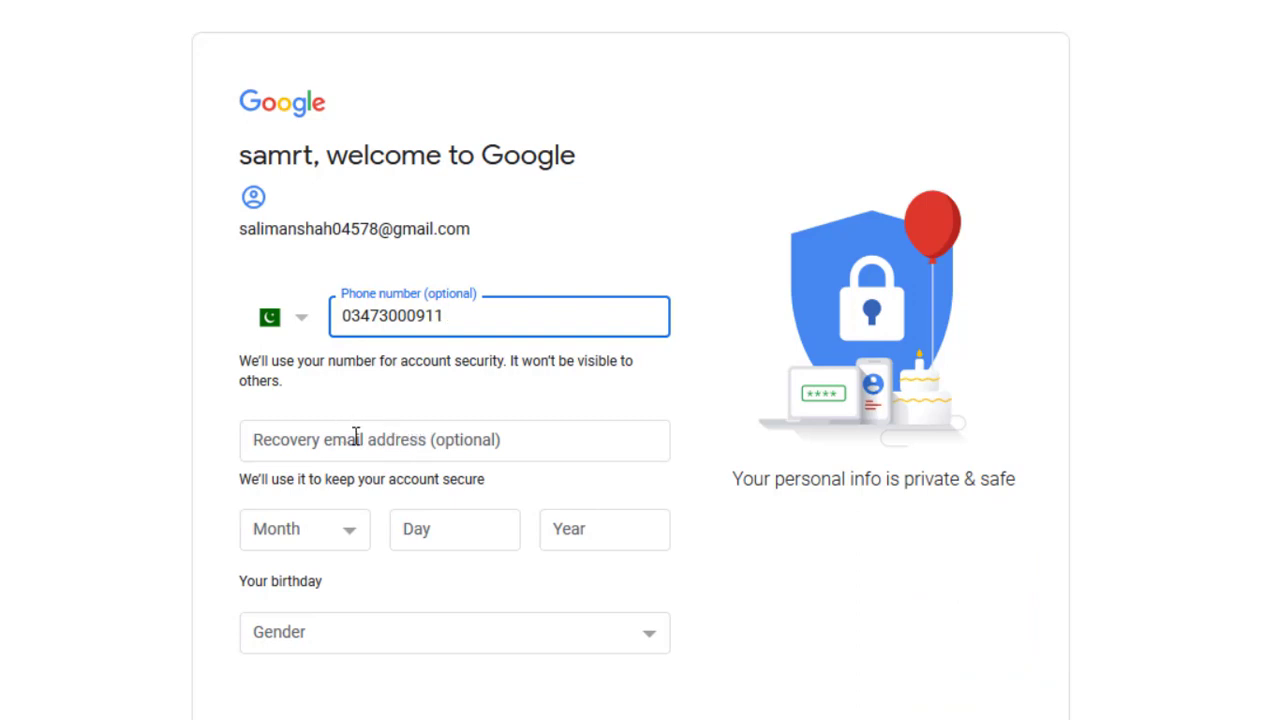
click(324, 540)
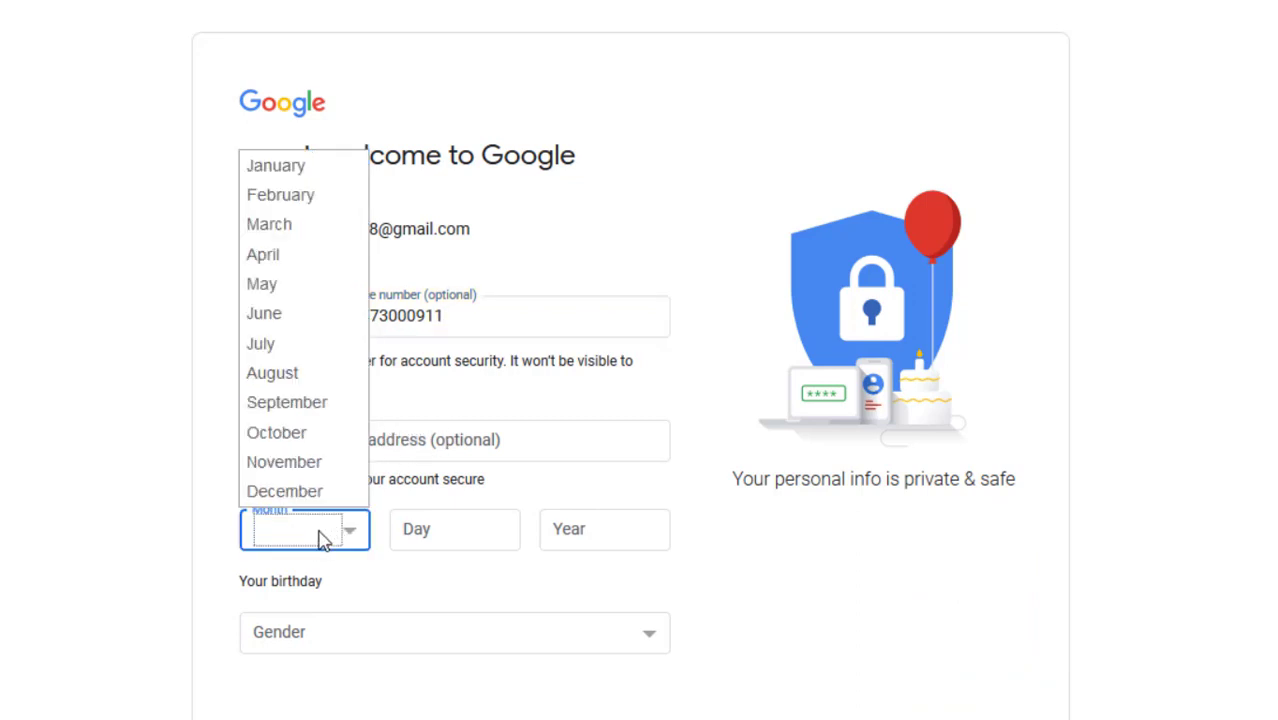
click(348, 374)
click(437, 524)
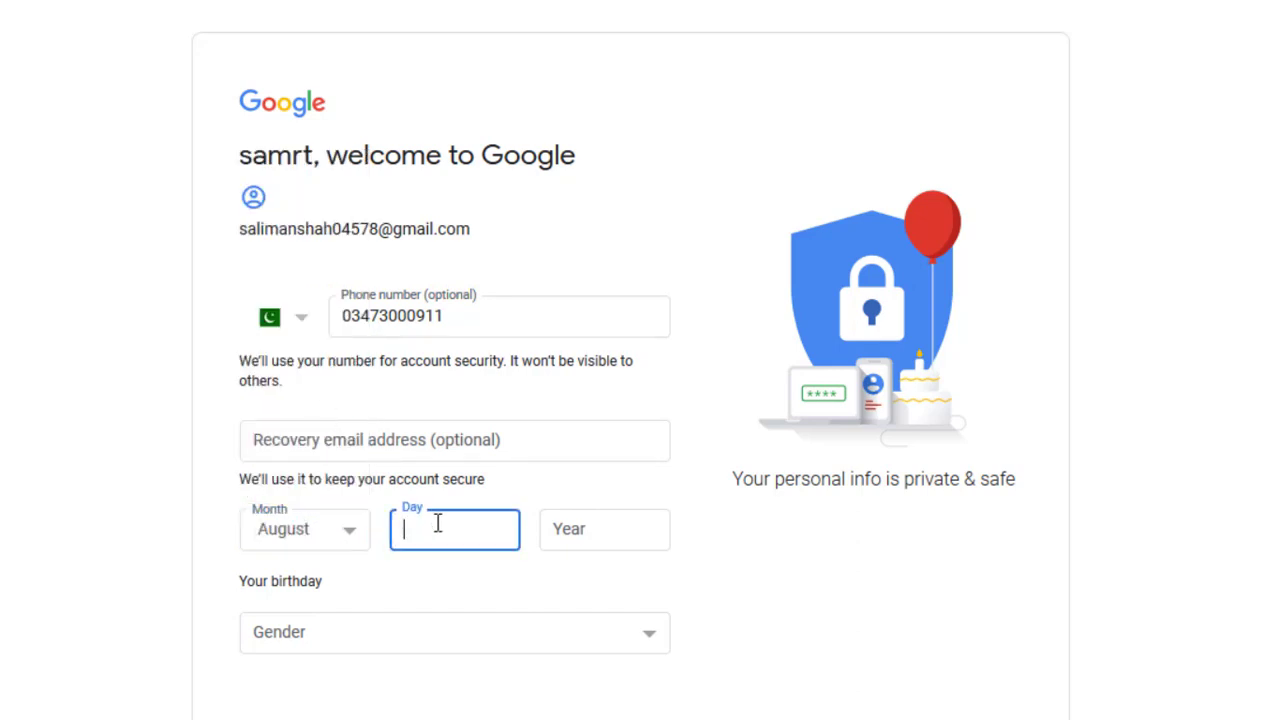
text(06)
click(564, 529)
text(1)
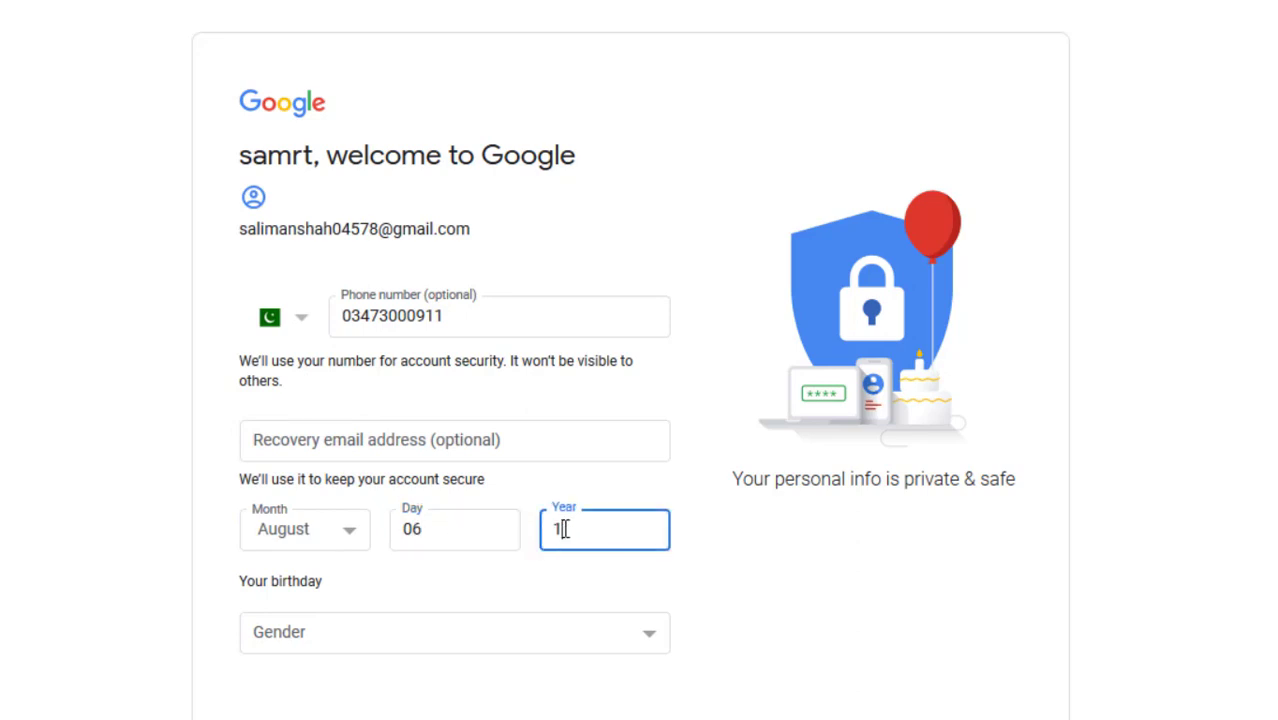
text(994)
Step: Set the gender to Male and submit the personal details
click(405, 643)
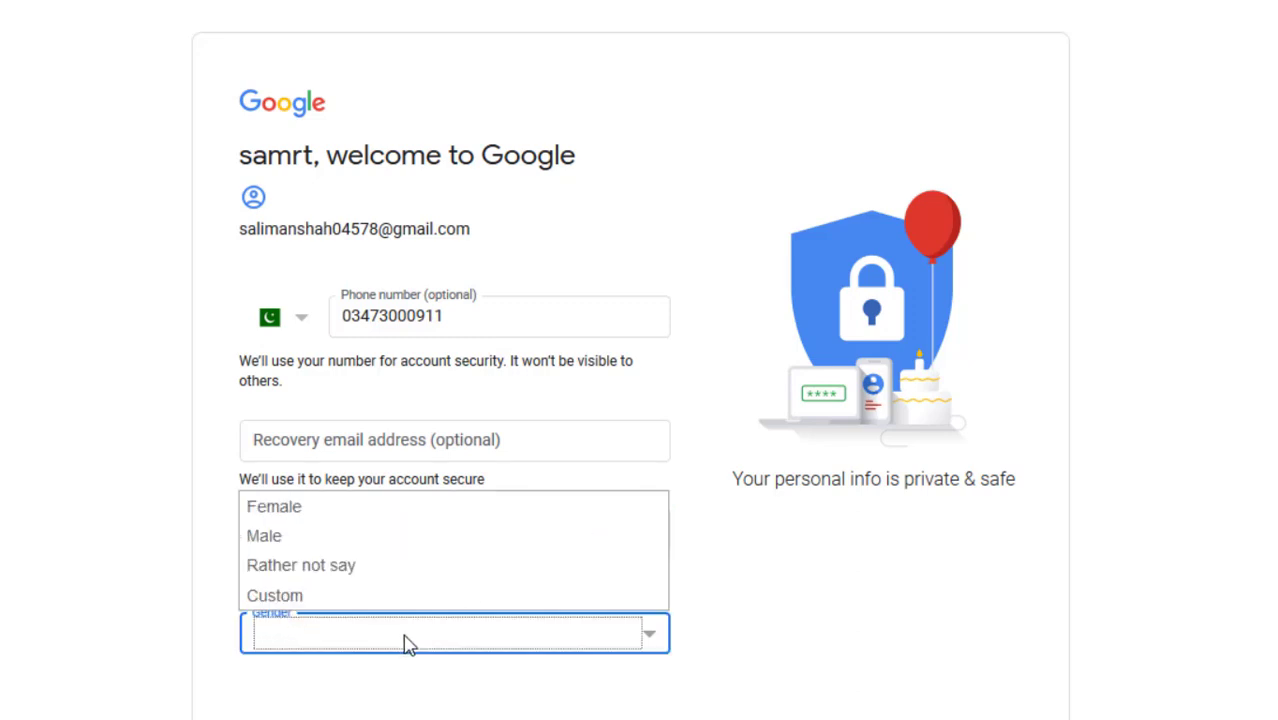
click(335, 545)
scroll(380, 570, down, 2)
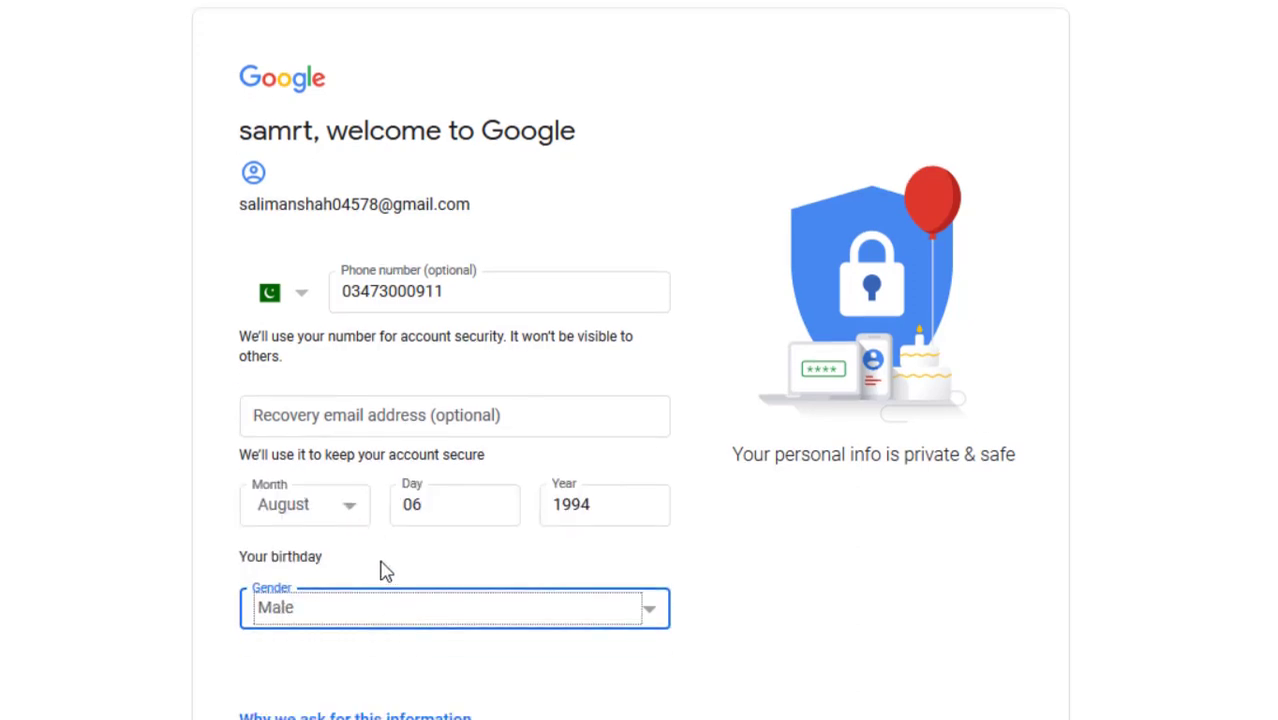
scroll(378, 520, down, 1)
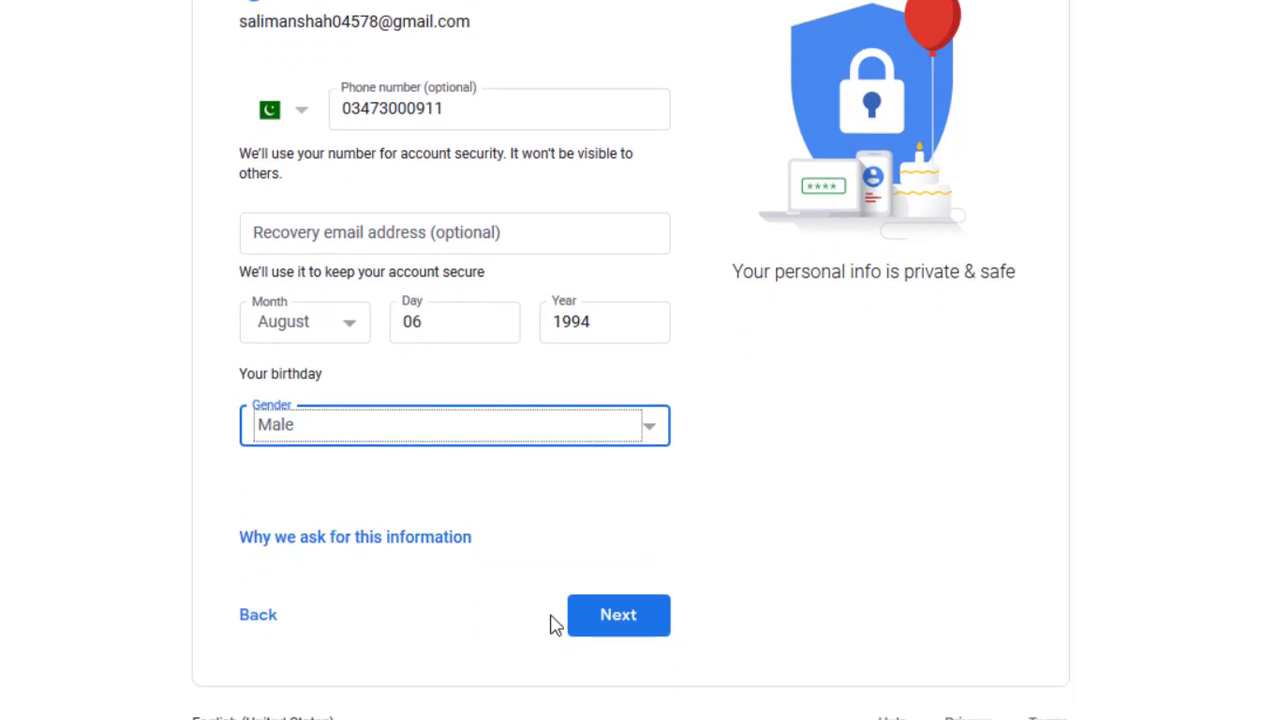
click(615, 628)
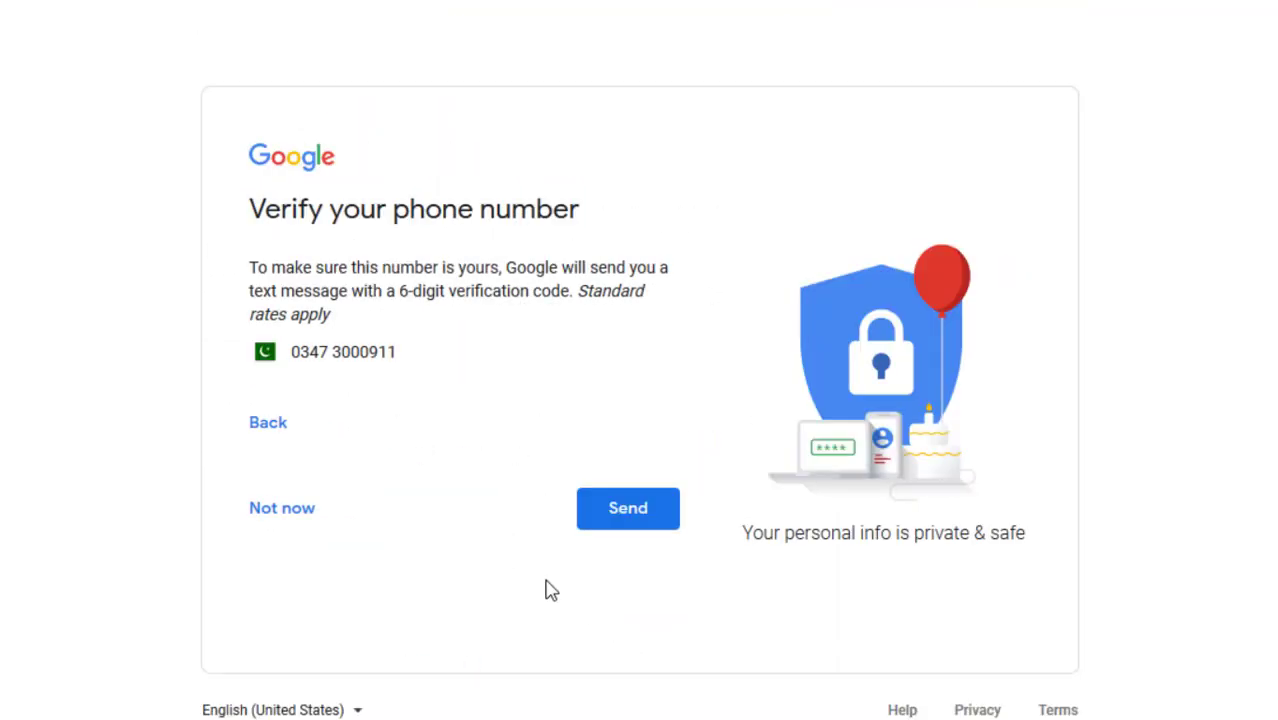
Step: Request the SMS verification code, enter the received 6-digit code, and verify it
click(632, 512)
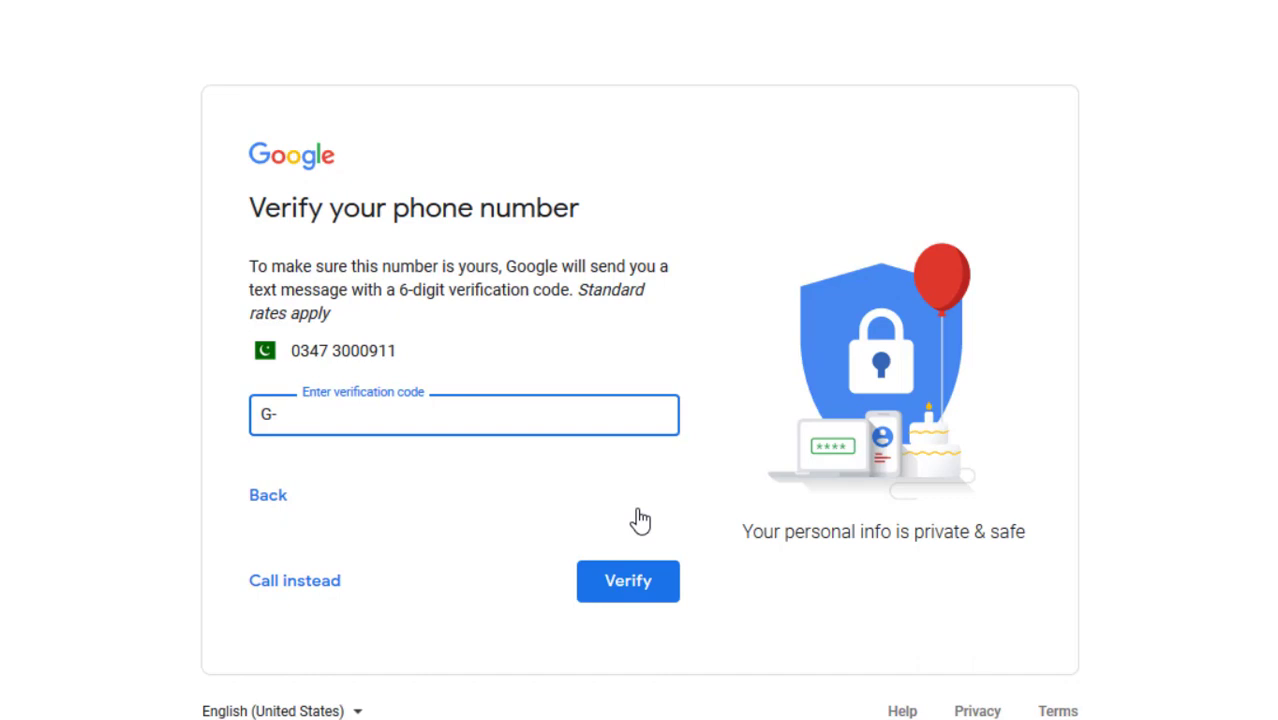
click(643, 588)
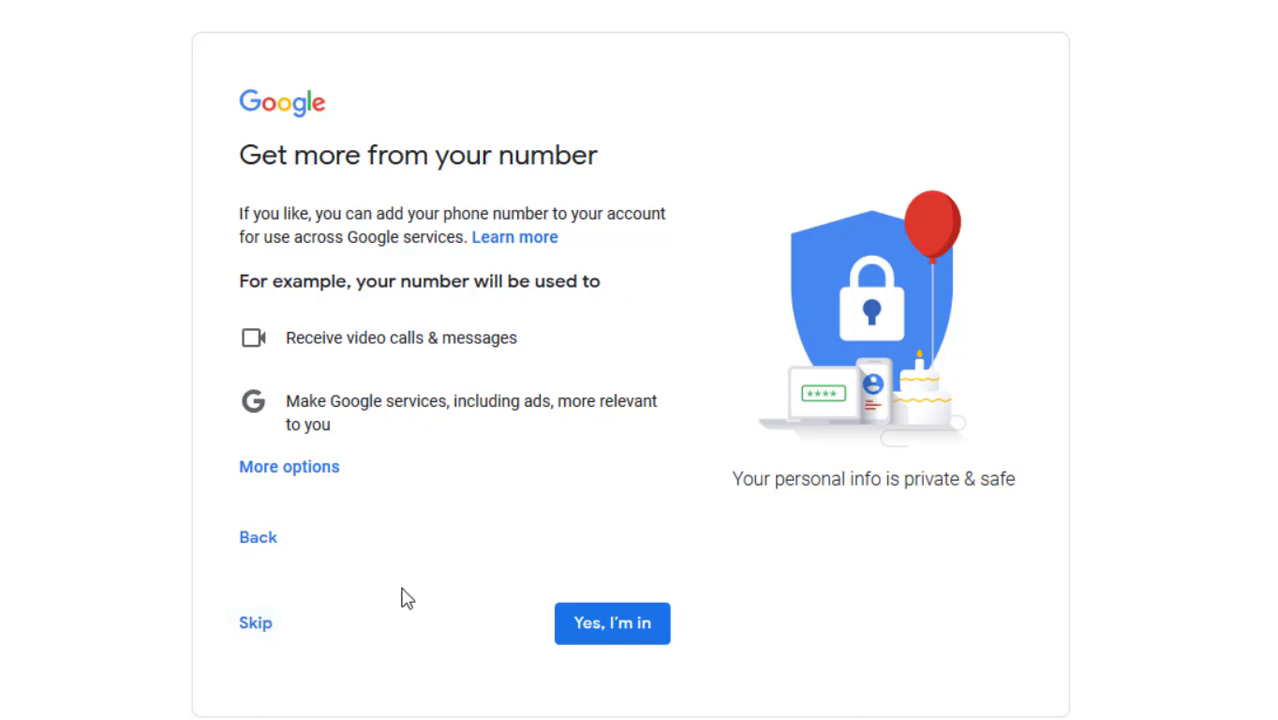
Step: Add the phone number to the account and agree to the Privacy and Terms
click(615, 628)
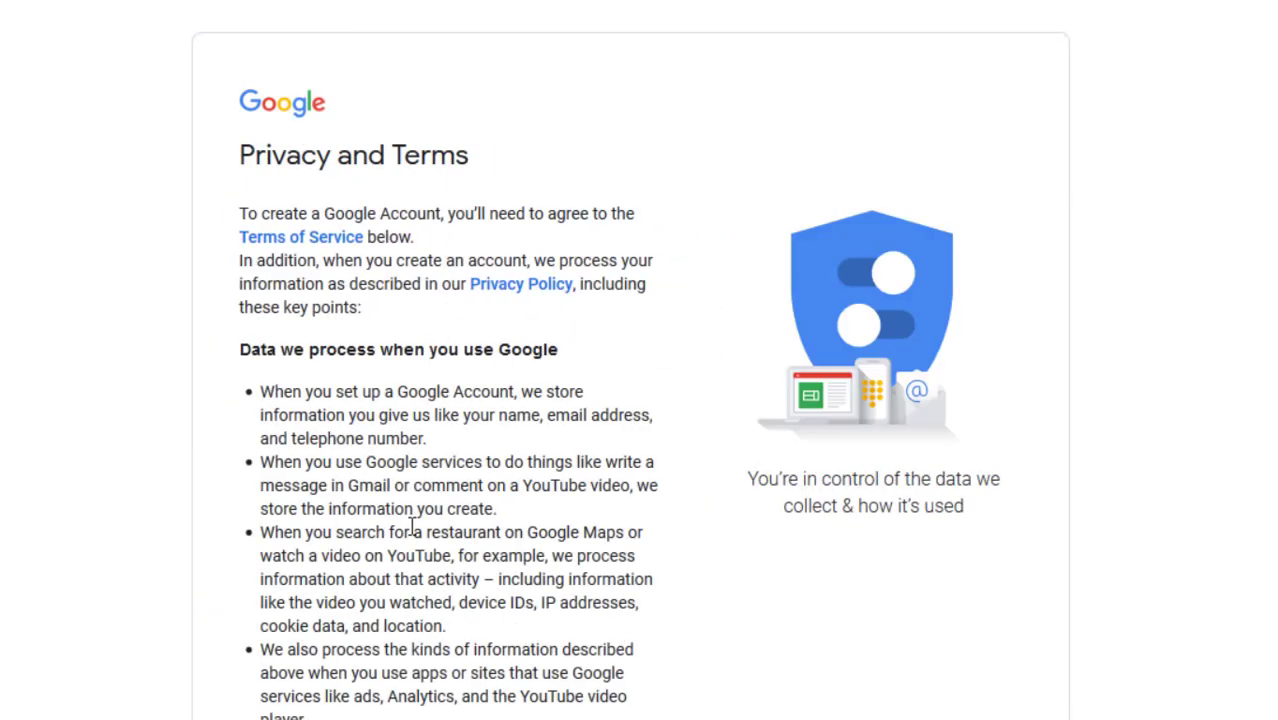
scroll(412, 530, down, 10)
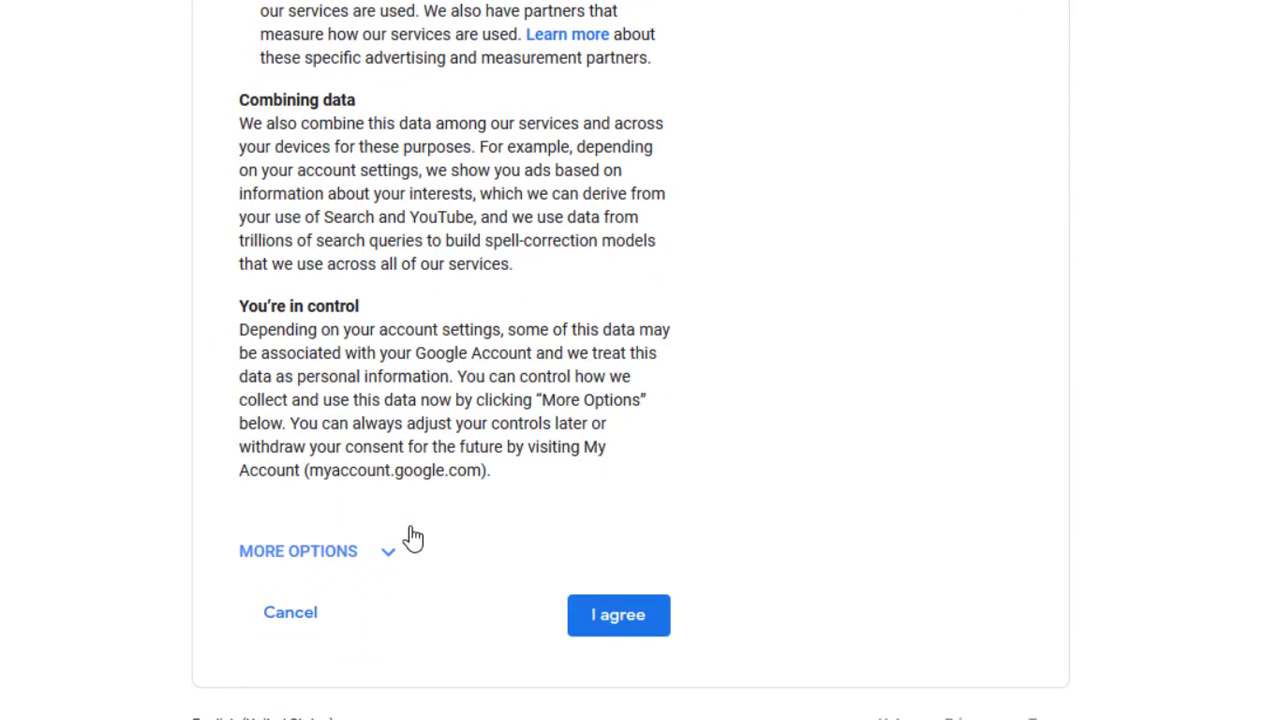
click(628, 622)
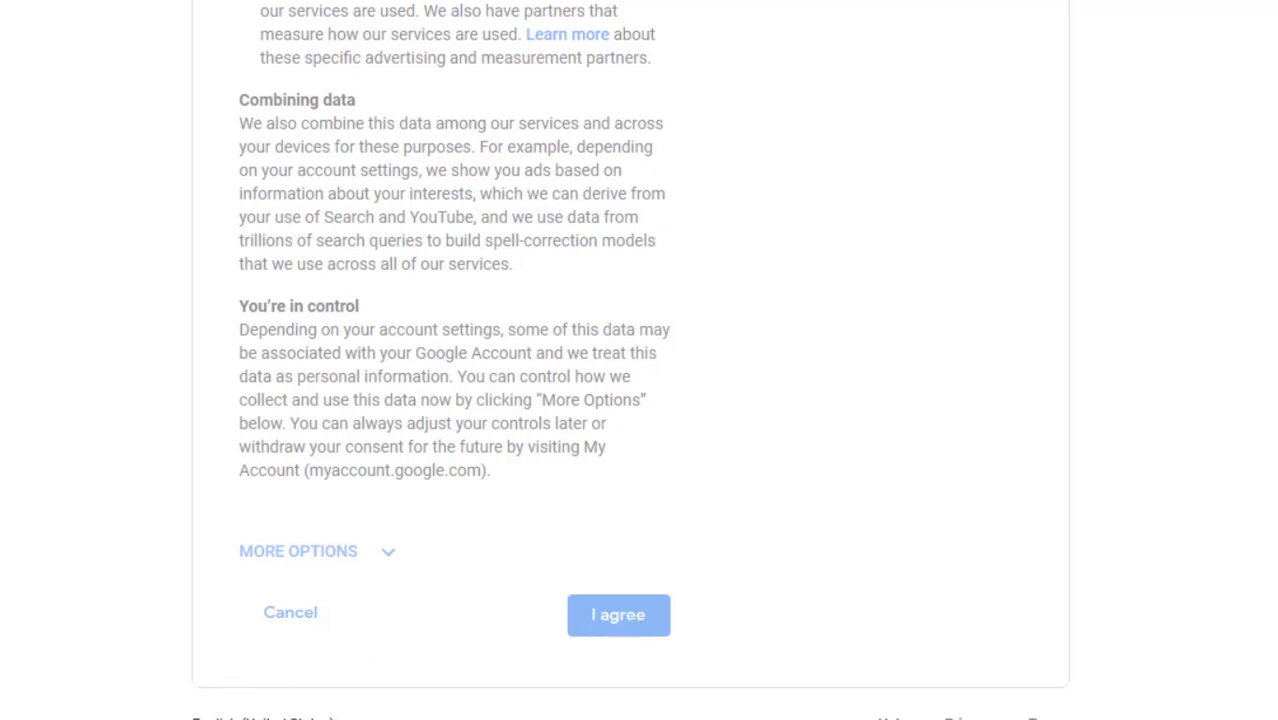
click(150, 690)
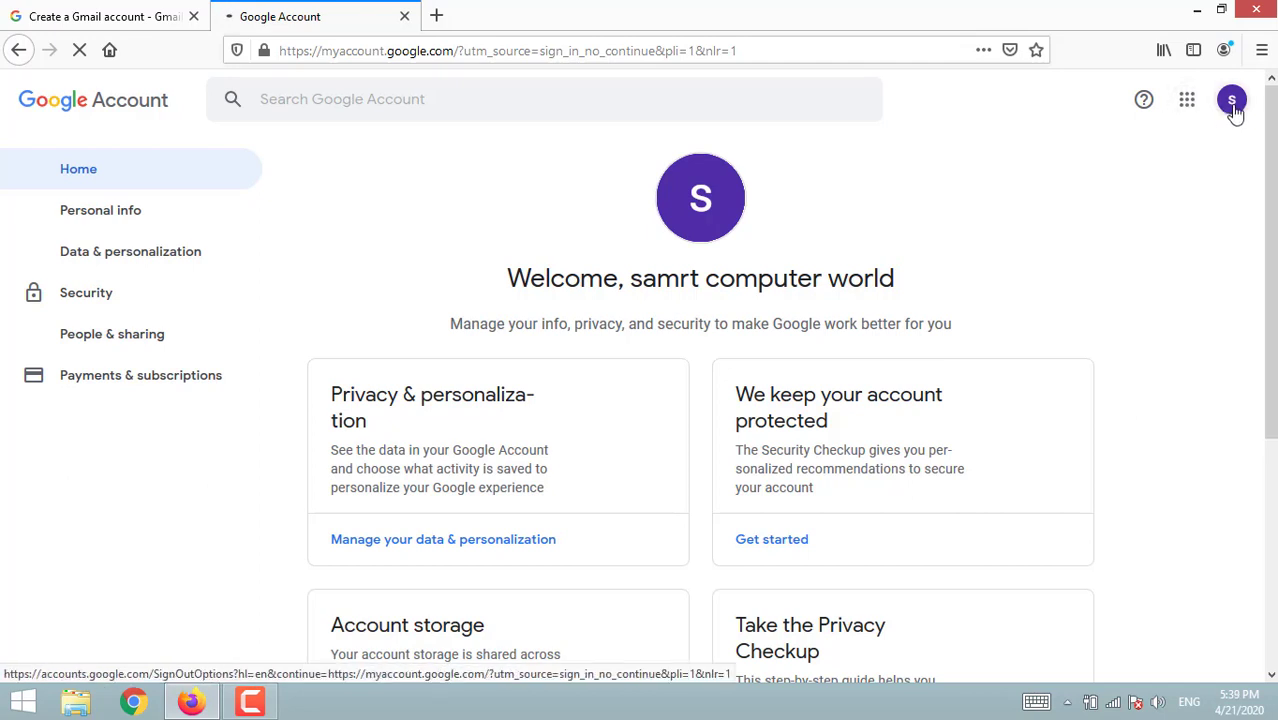
click(1233, 101)
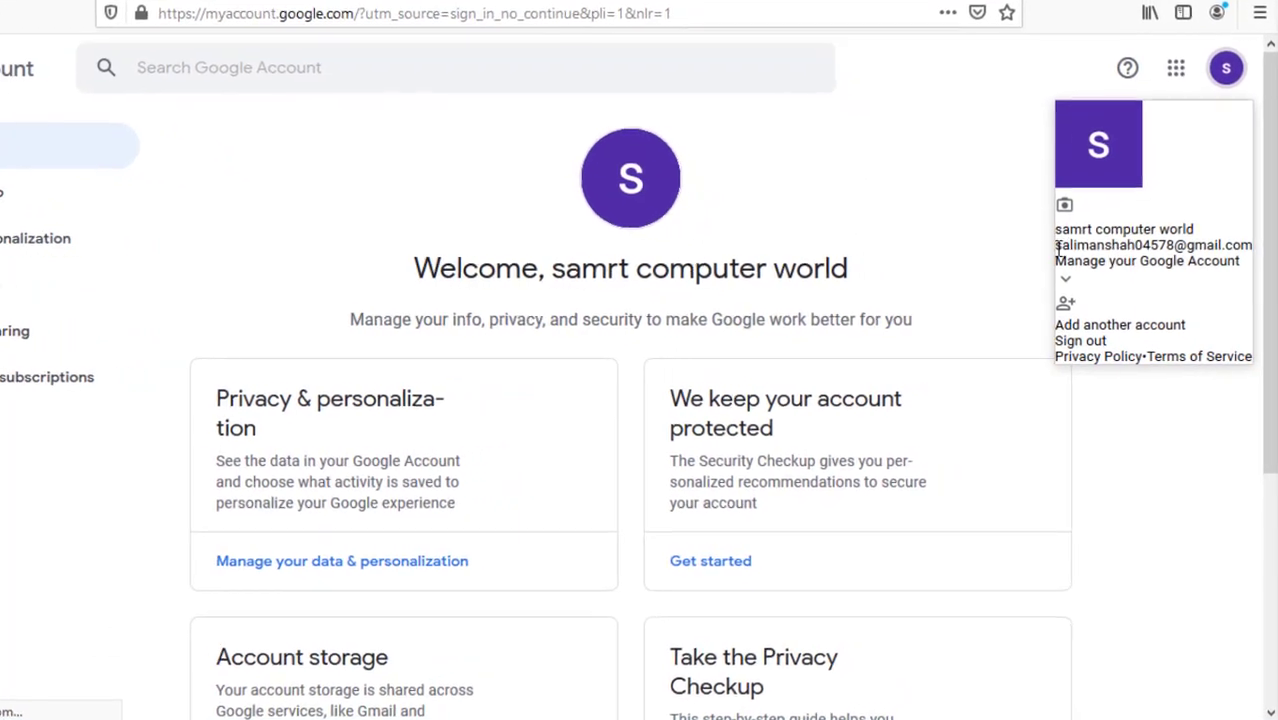
drag(1057, 246, 1250, 230)
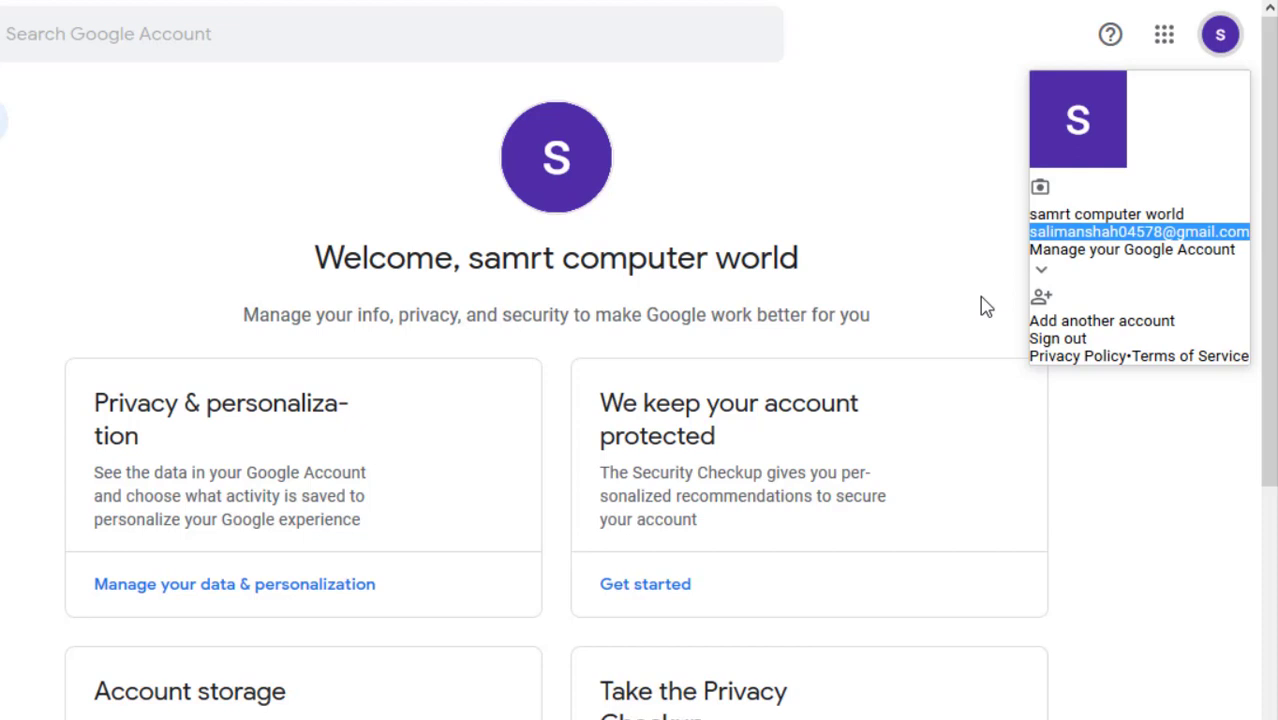
click(762, 163)
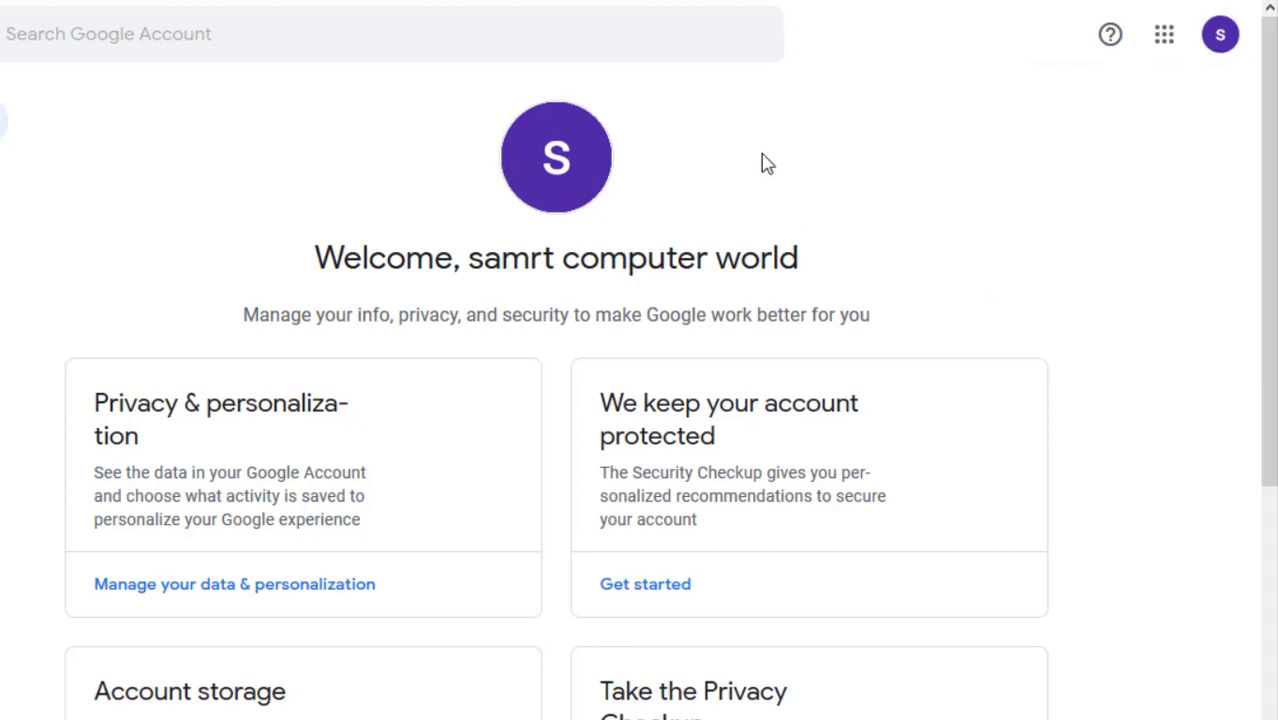